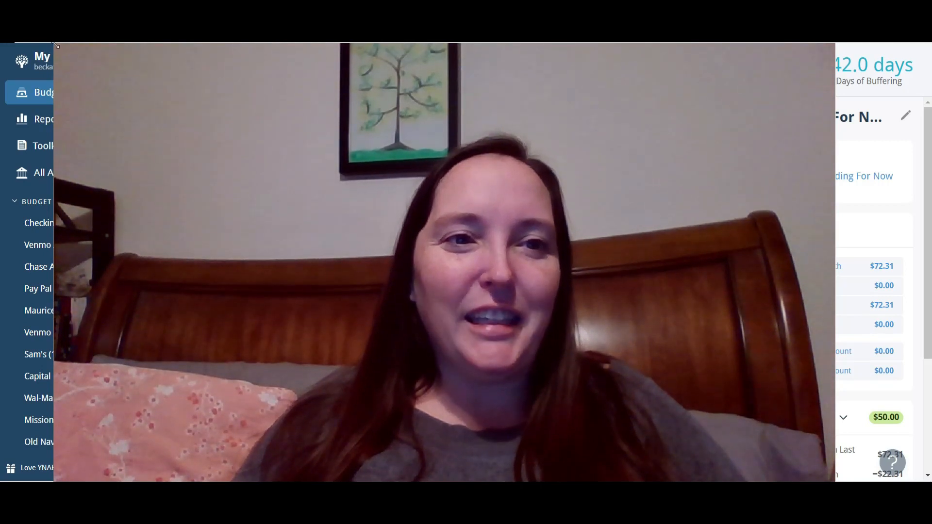
left_click_drag(54, 43, 617, 248)
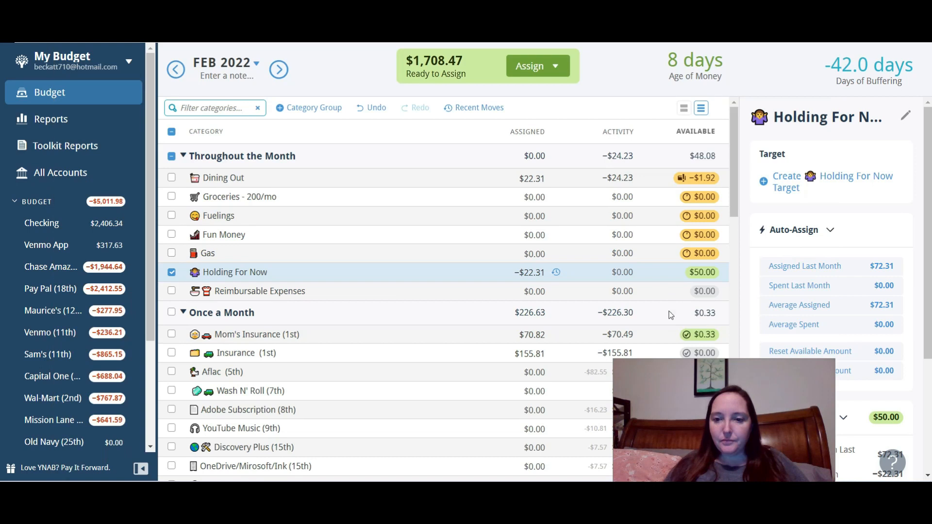
left_click_drag(614, 359, 778, 378)
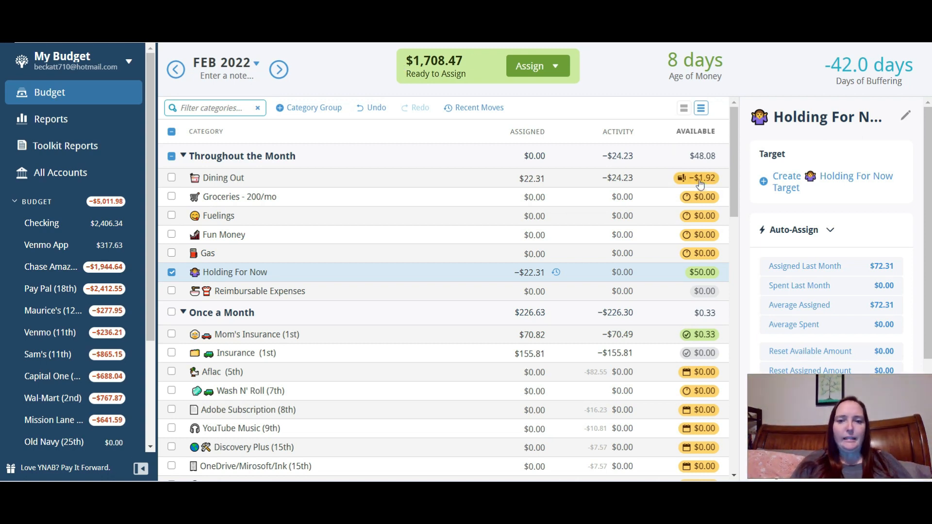
mouse_move(700, 184)
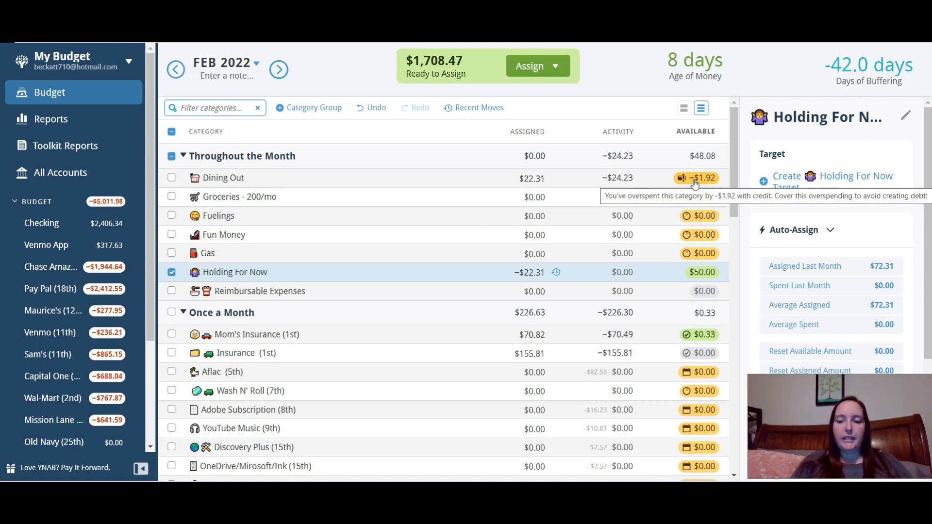
mouse_move(701, 274)
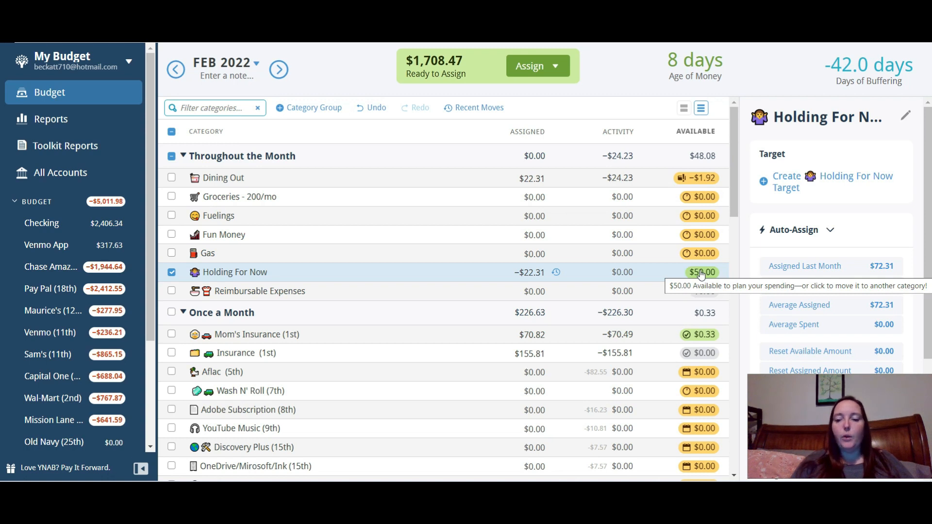
left_click(526, 273)
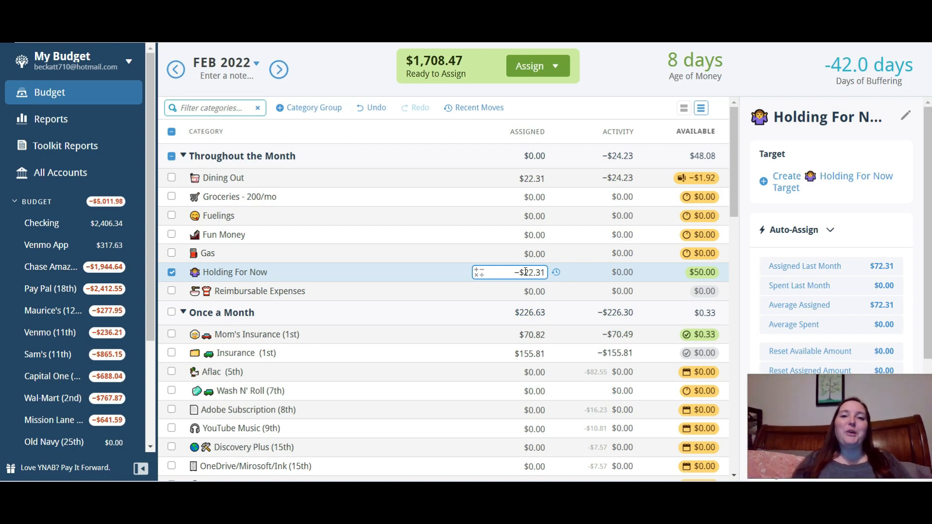
key("Return")
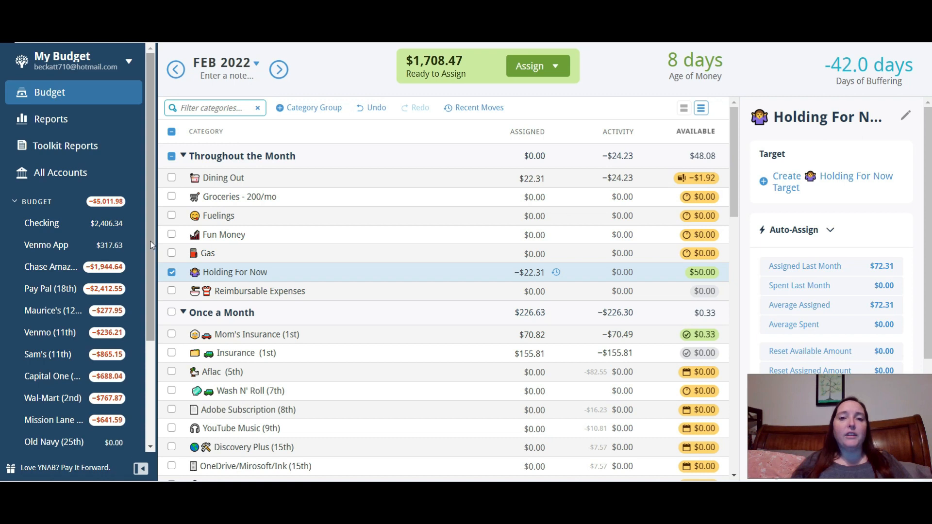
mouse_move(151, 244)
left_mouse_down()
mouse_move(151, 276)
mouse_move(151, 239)
left_mouse_up()
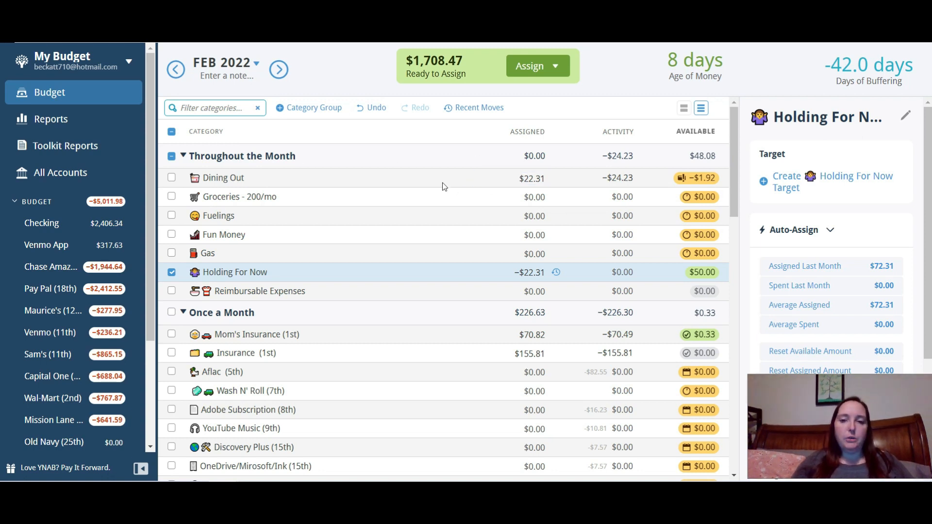
- Cover the Dining Out category's overspending with money from Ready to Assign
left_click(682, 184)
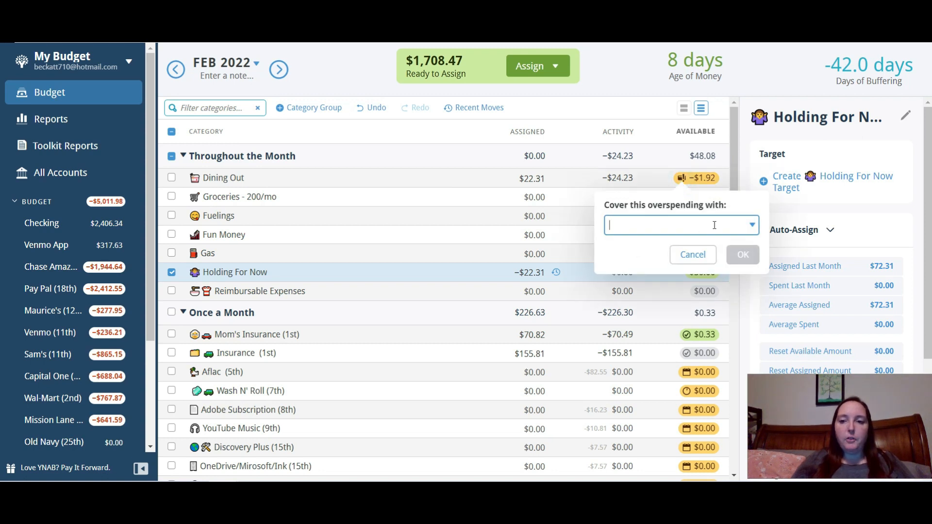
left_click(753, 232)
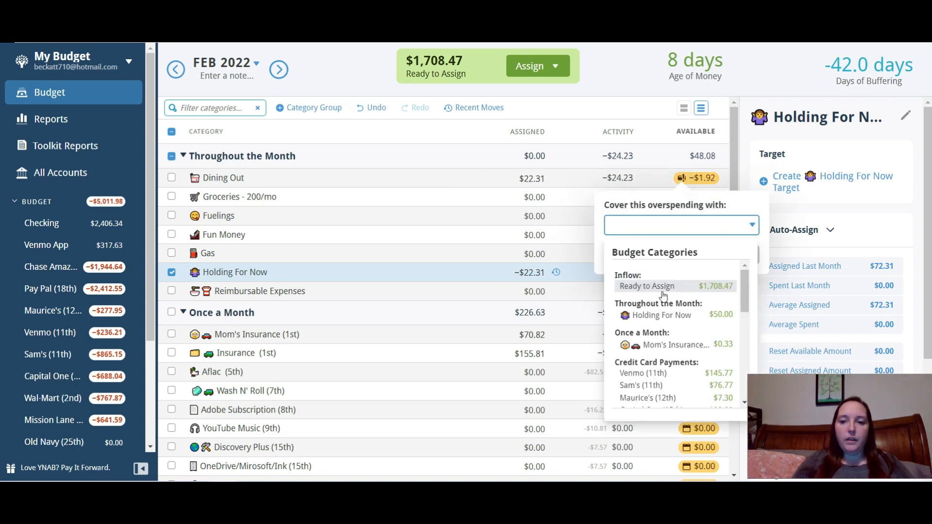
left_click(662, 281)
left_click(743, 254)
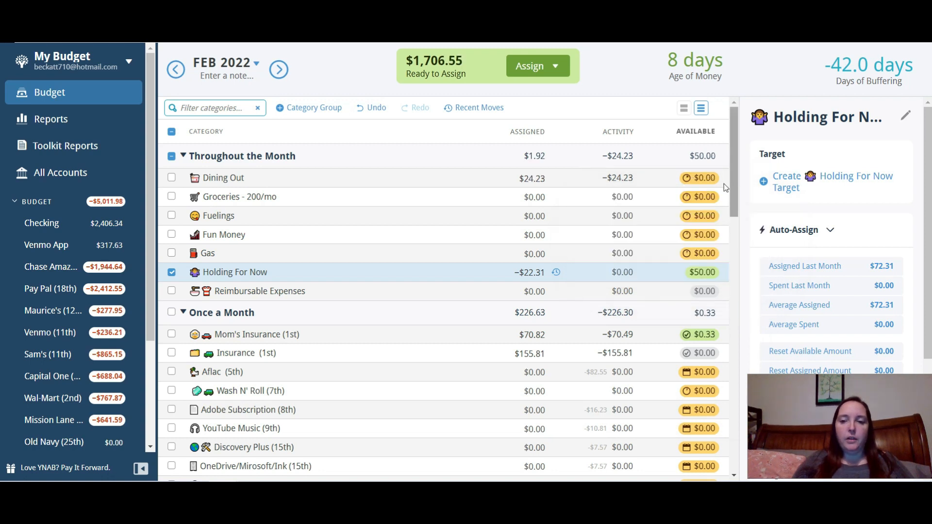
- Move $50.00 from the Holding For Now category to Ready to Assign
left_click(694, 274)
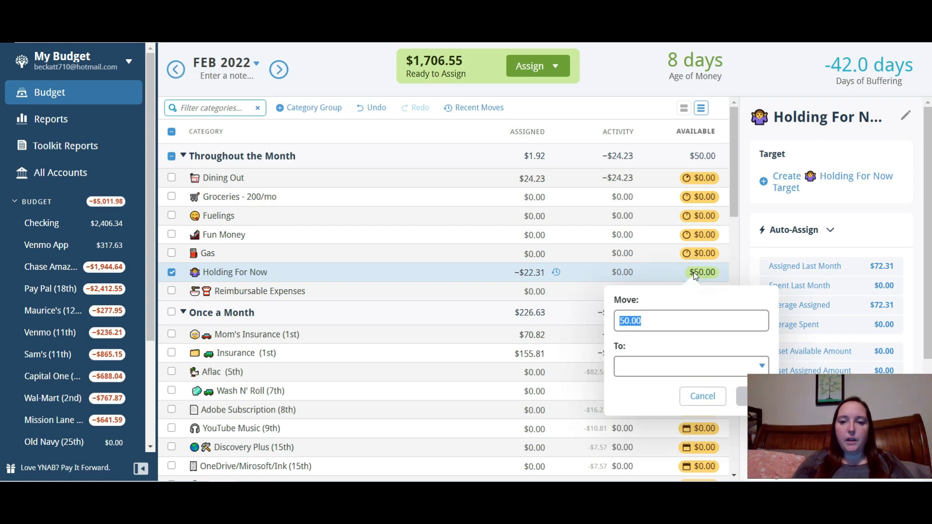
left_click(696, 375)
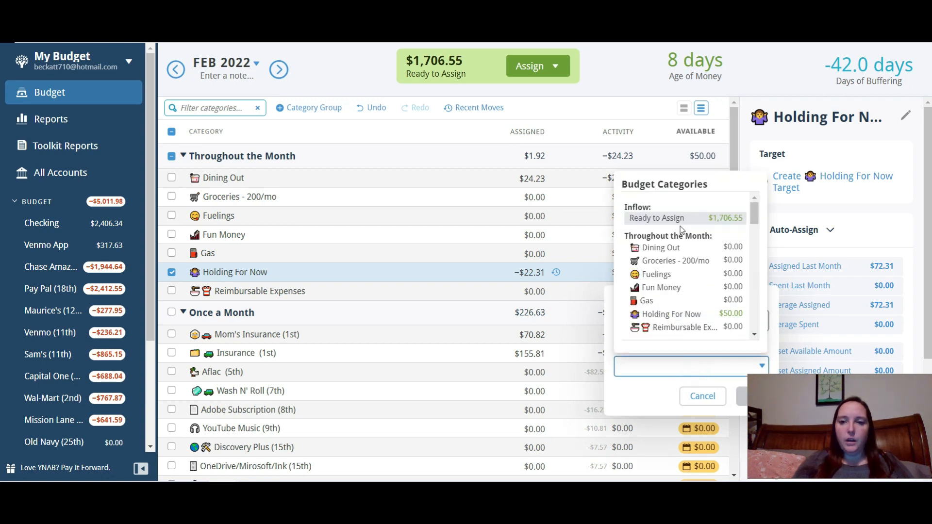
left_click(680, 217)
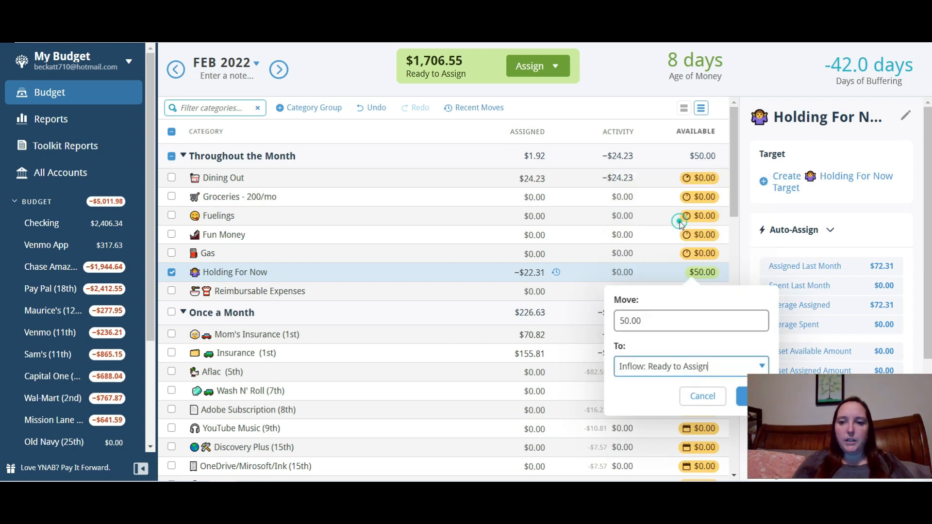
left_click(741, 398)
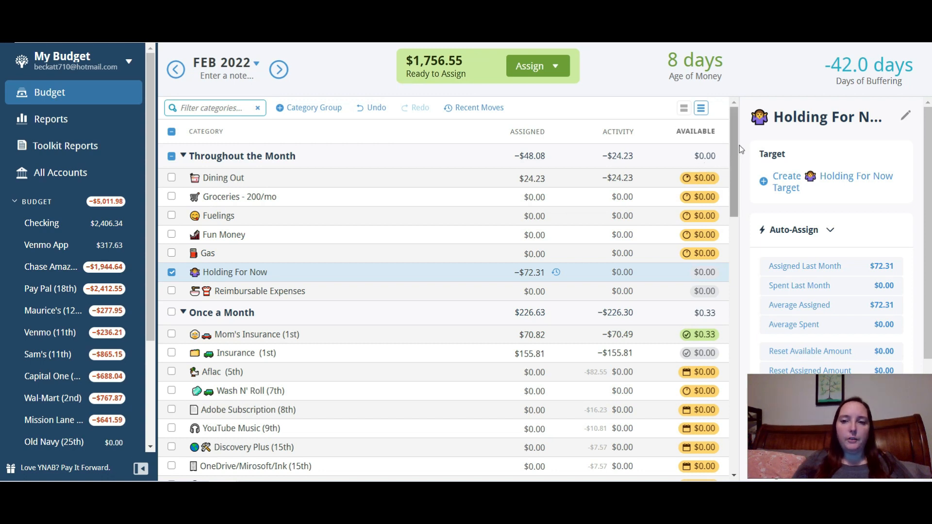
- Move the leftover $0.33 from the Mom's Insurance (1st) category to Ready to Assign
left_click_drag(733, 144, 735, 194)
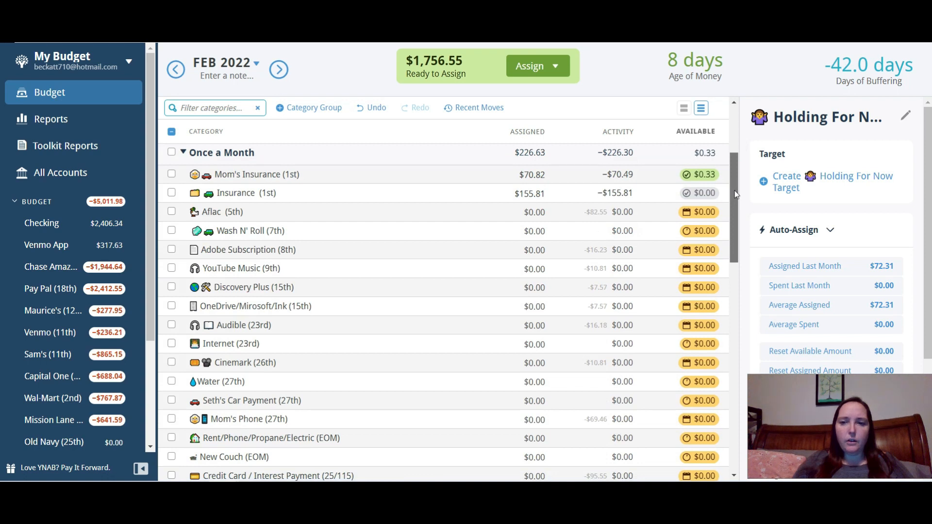
left_click(696, 178)
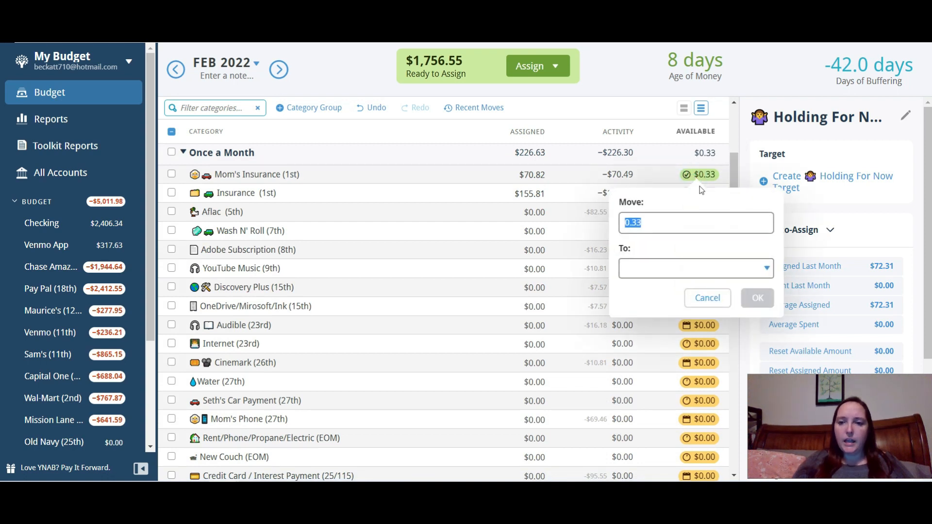
left_click(766, 270)
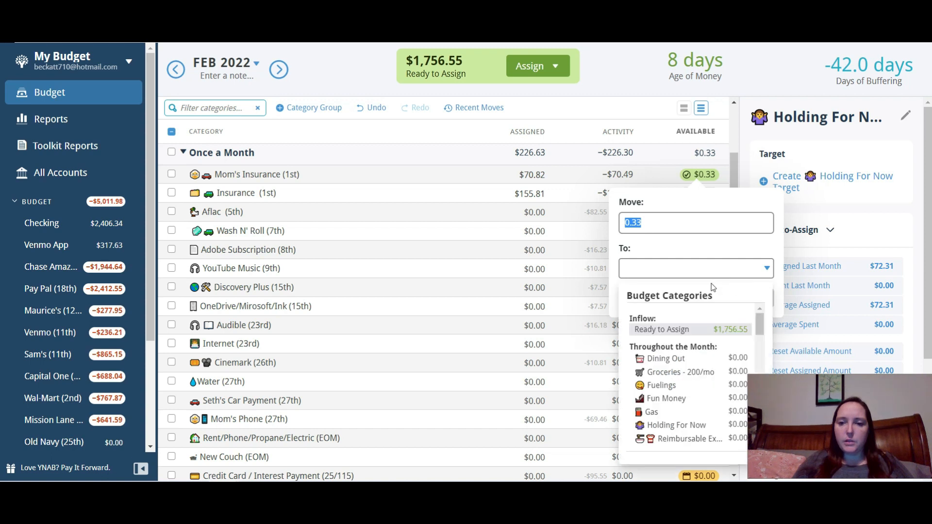
left_click(669, 332)
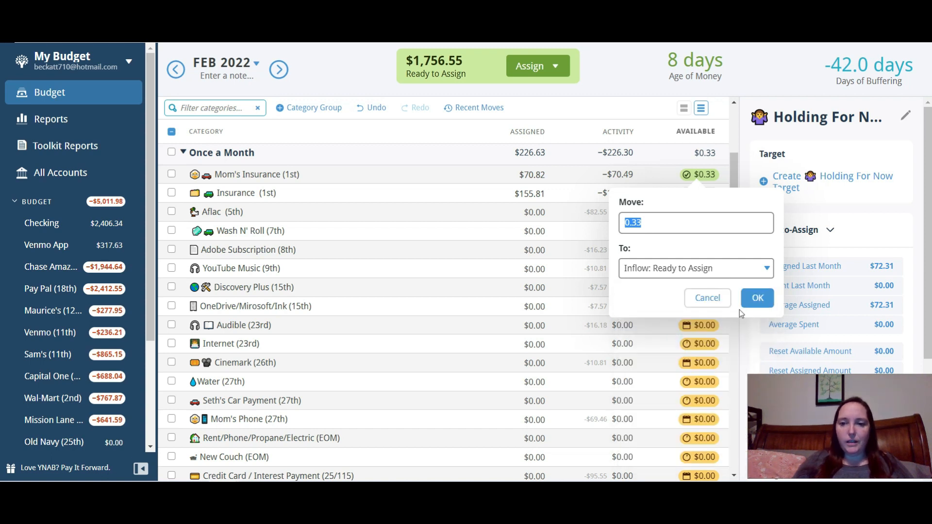
left_click(757, 298)
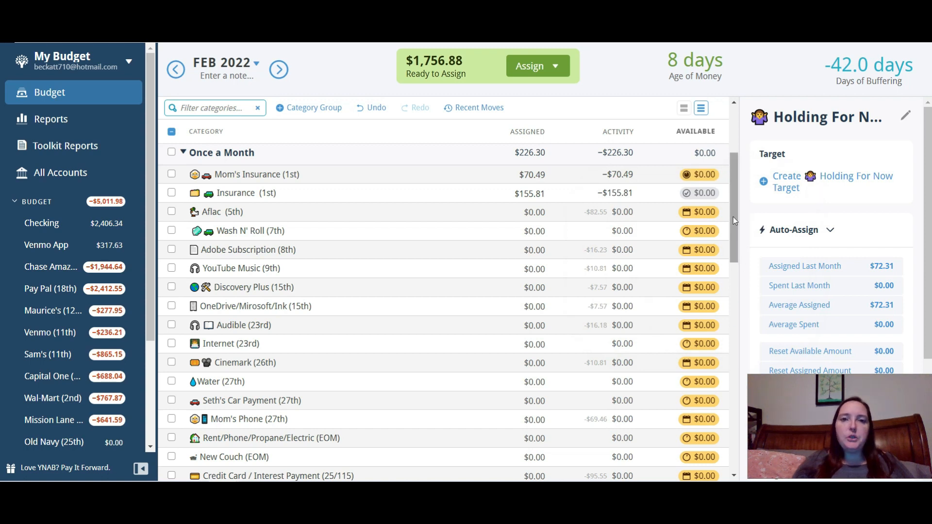
- Review the Mom's Insurance and Mom's Phone targets, the February calendar, and the Surprise Expenses and Quality of Life Goals categories
left_click(316, 170)
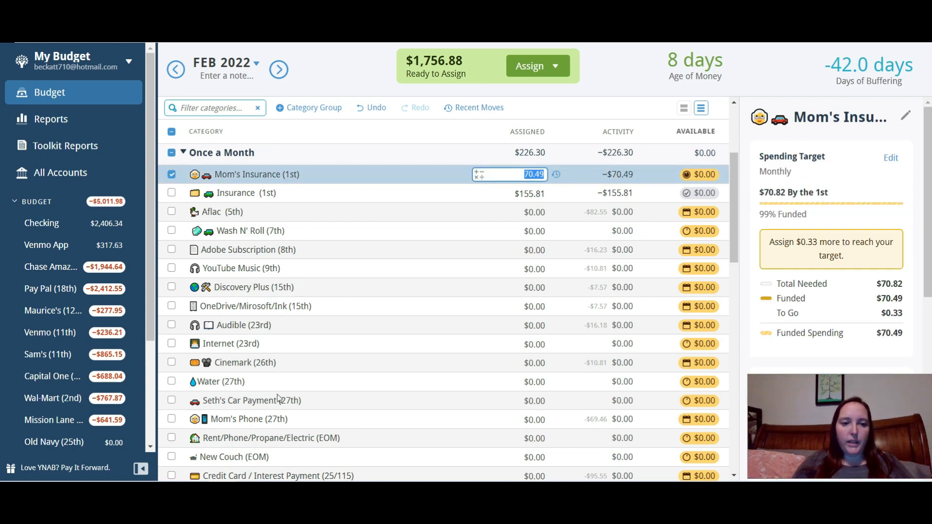
left_click(302, 419)
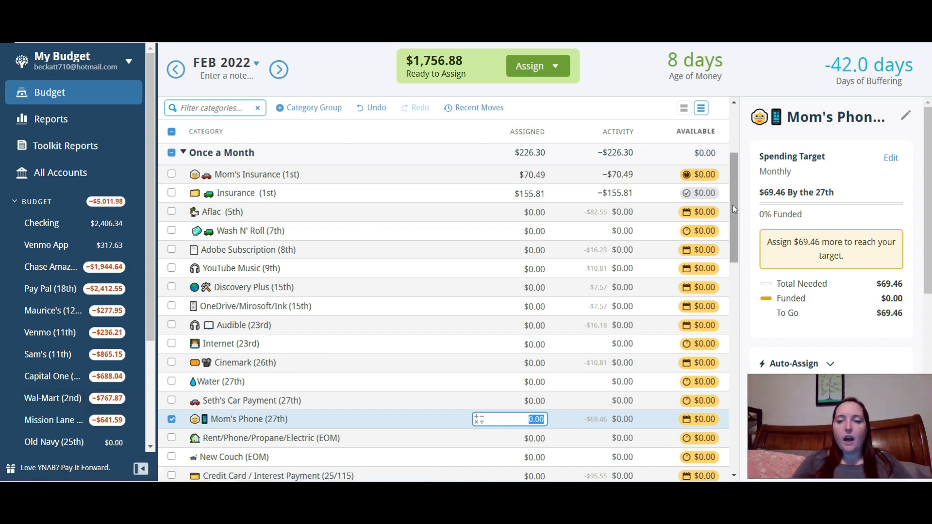
scroll(733, 205, "up", 3)
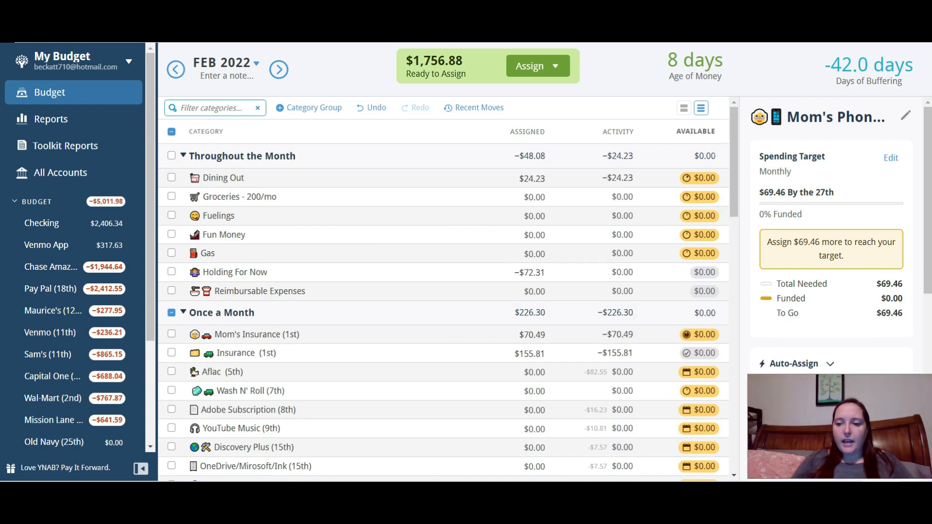
left_click(883, 493)
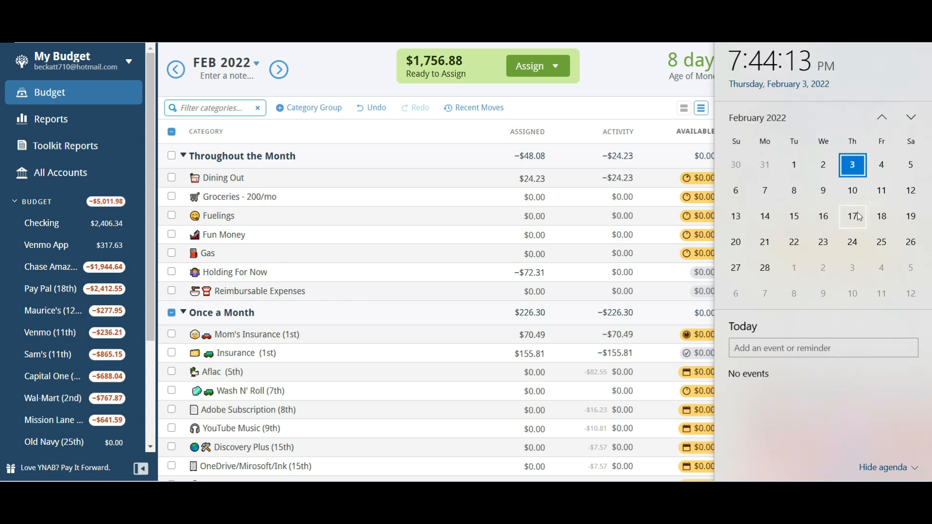
left_click(635, 92)
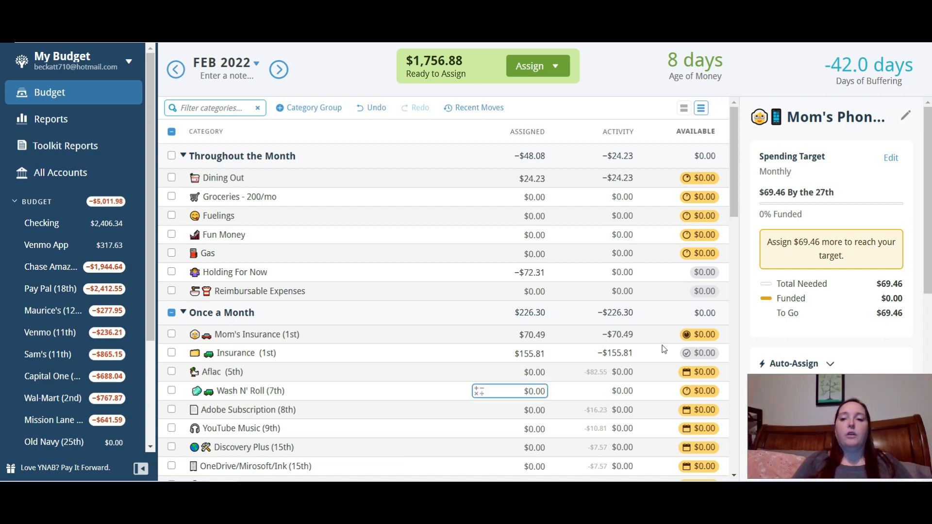
left_click_drag(736, 163, 727, 370)
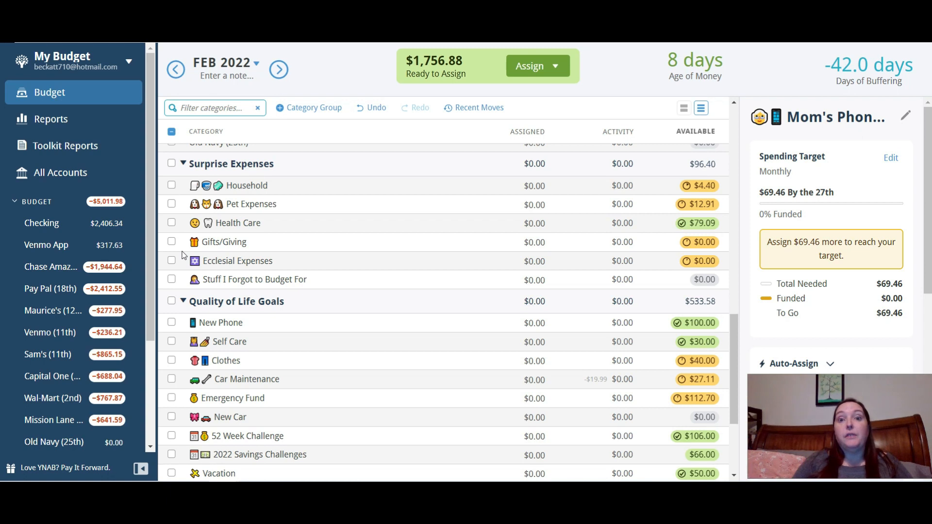
mouse_move(260, 226)
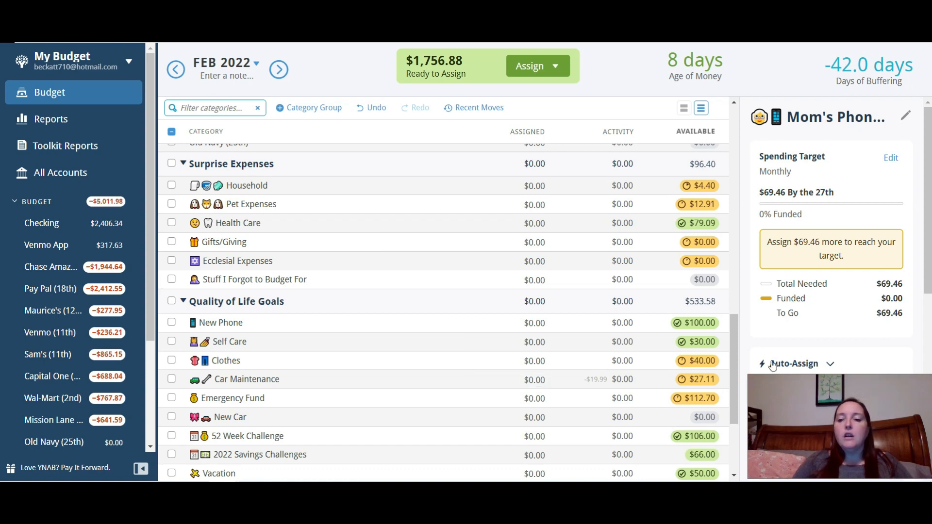
- Increase the February amount assigned to the Dining Out category by $100
left_click_drag(734, 346, 743, 121)
left_click(502, 176)
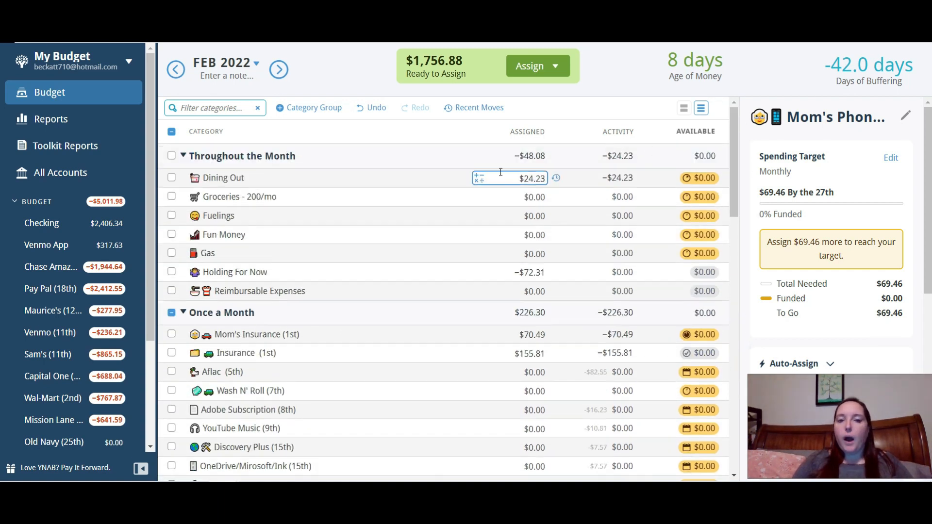
left_click(505, 174)
type("+")
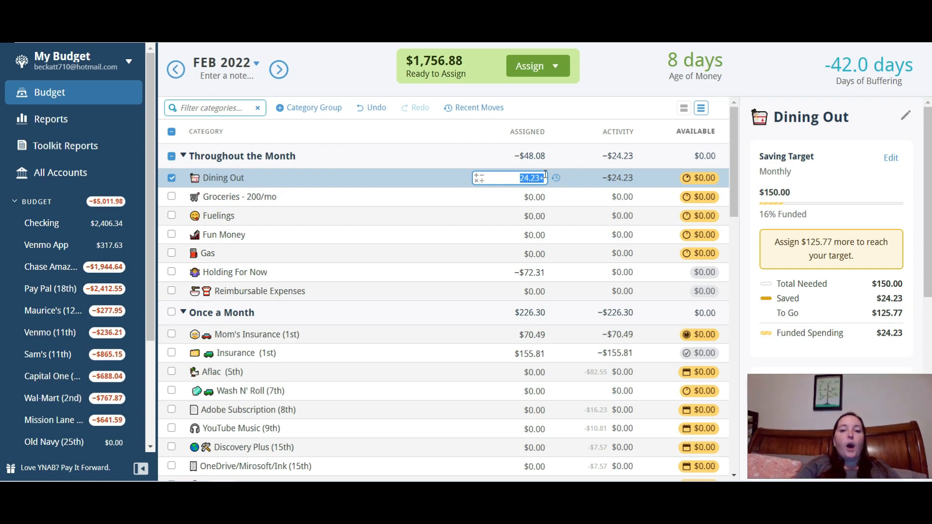
type("100")
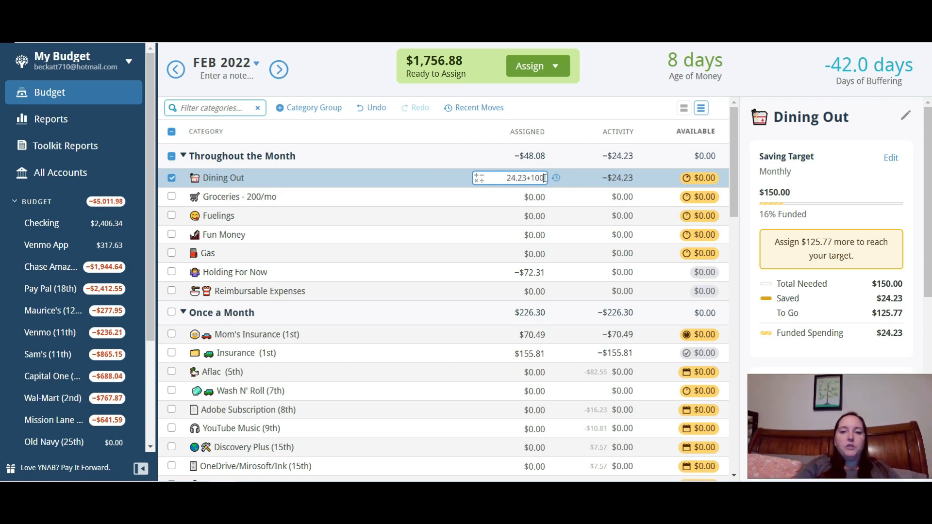
left_click(534, 197)
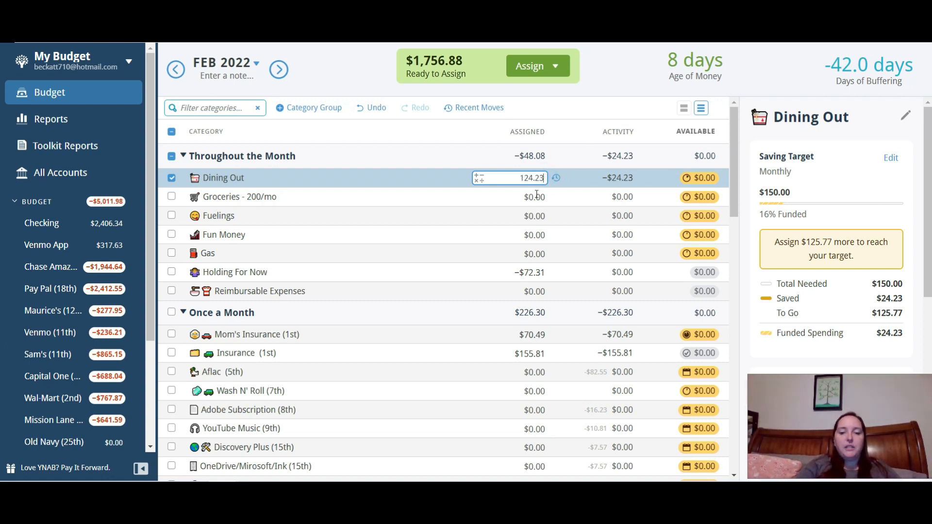
- Assign $100.00 to the Groceries category for February
left_click(533, 196)
type("100")
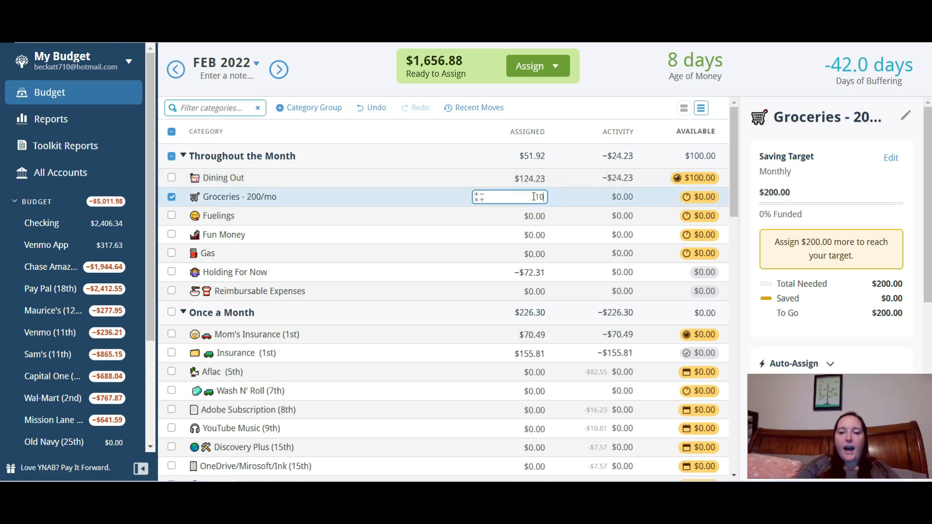
key("Return")
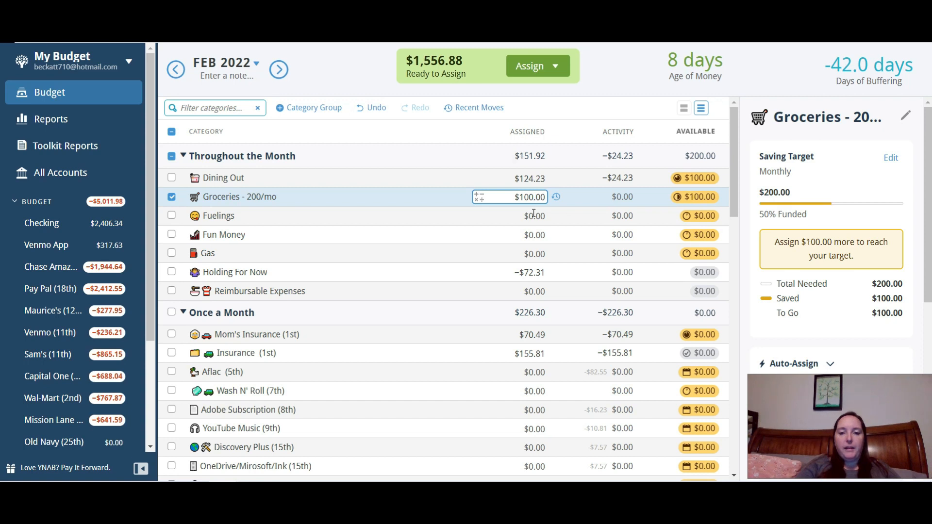
- Assign $156.80 to the Fuelings category for February
left_click(533, 218)
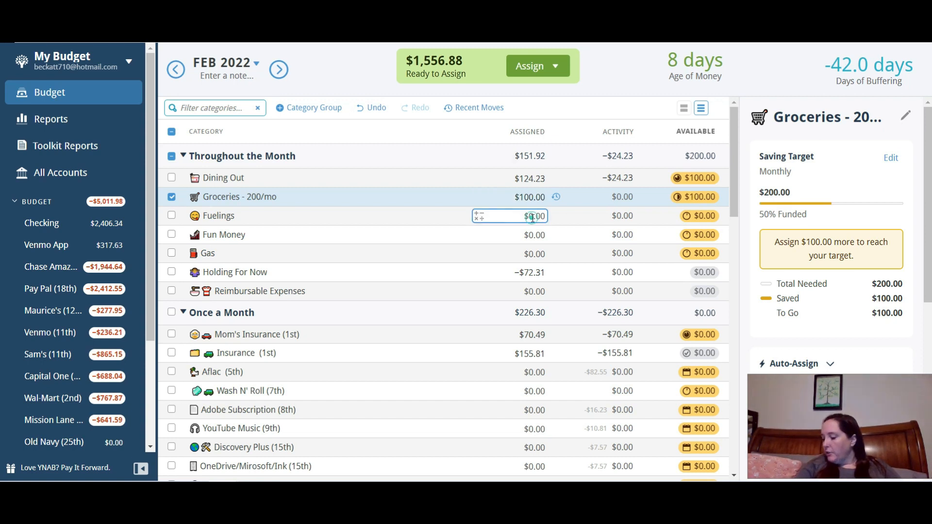
left_click(533, 217)
type("15")
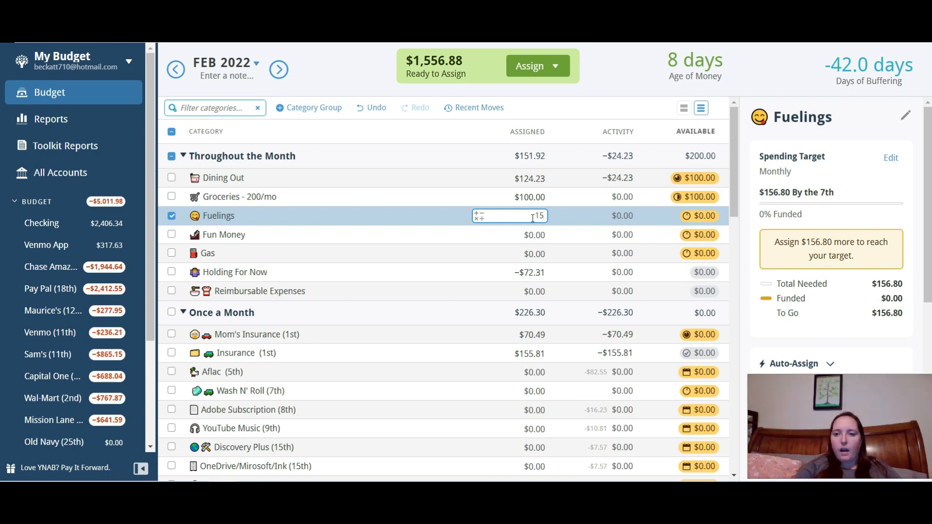
type("3.")
key("BackSpace")
key("BackSpace")
type("6.8")
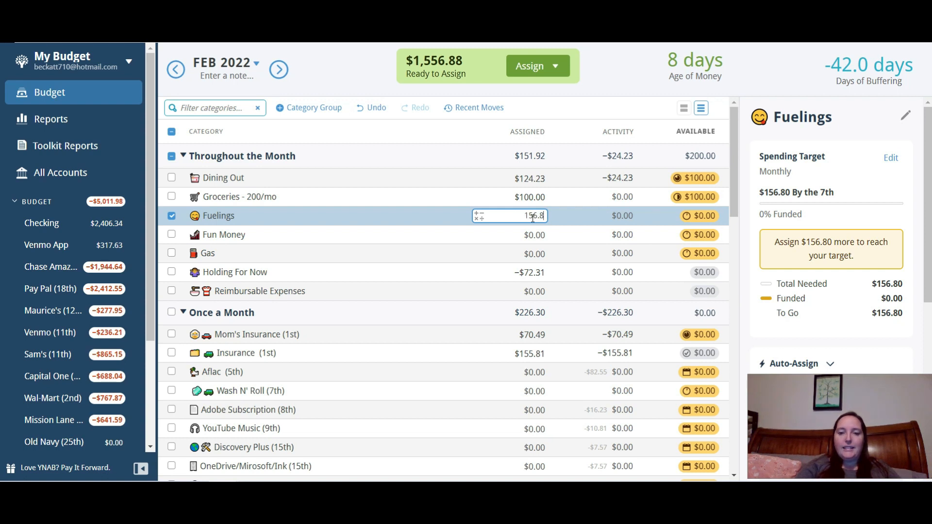
key("Return")
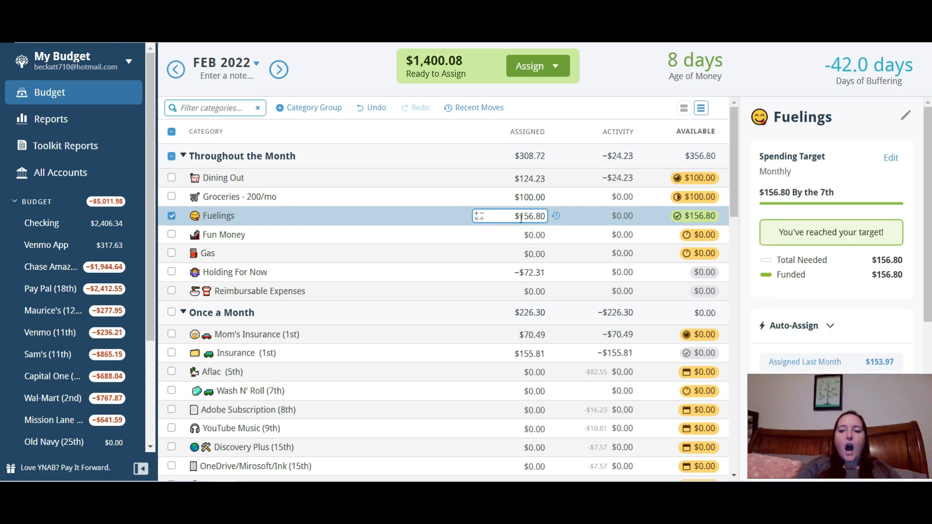
left_click(397, 220)
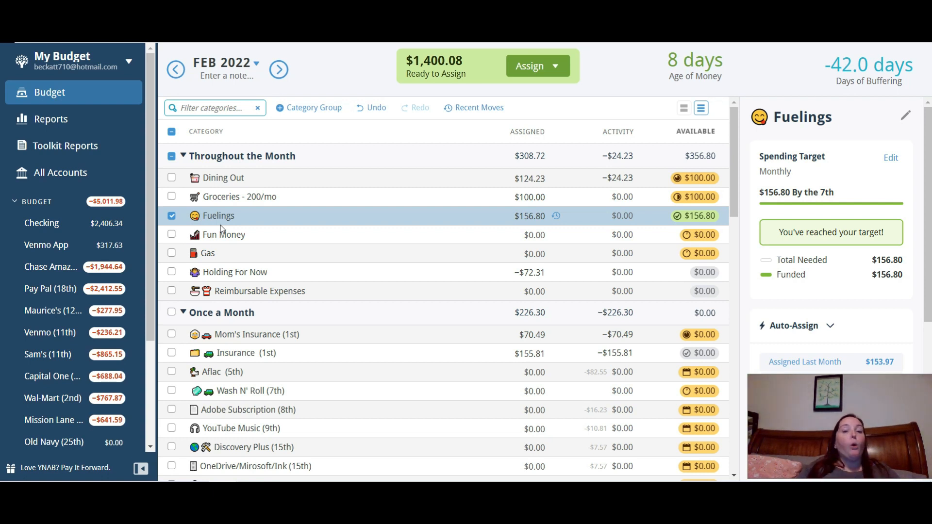
left_click(480, 215)
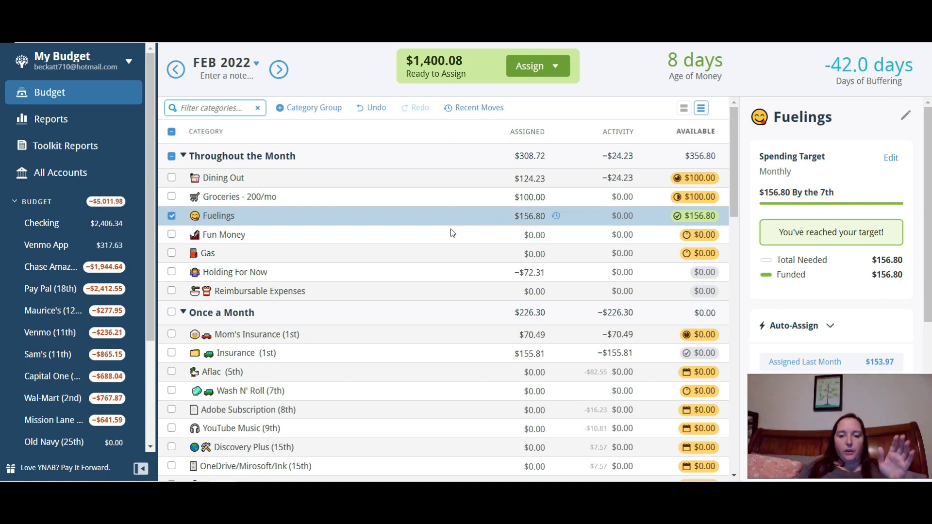
- Assign $30.00 to the Fun Money category and $25.00 to the Gas category for February
left_click(521, 237)
type("30.00")
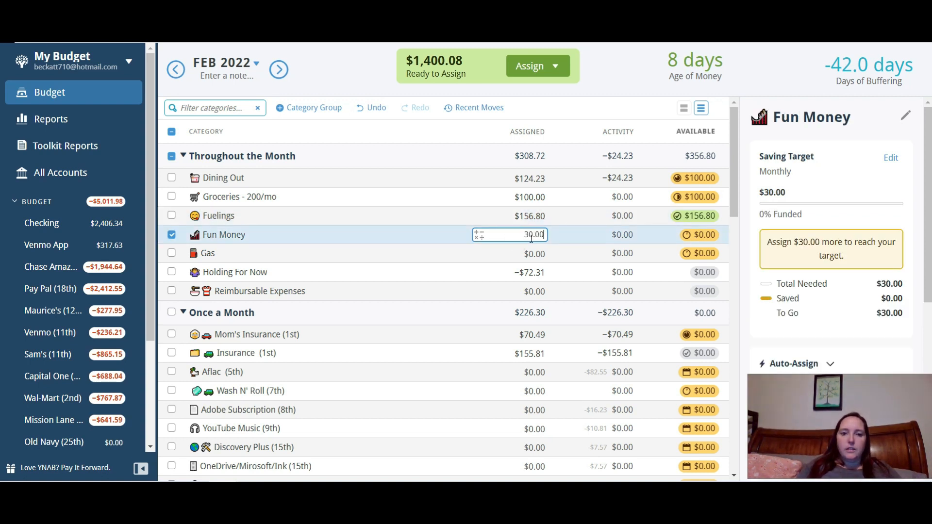
left_click(533, 253)
type("250")
key("BackSpace")
key("BackSpace")
key("BackSpace")
type("25")
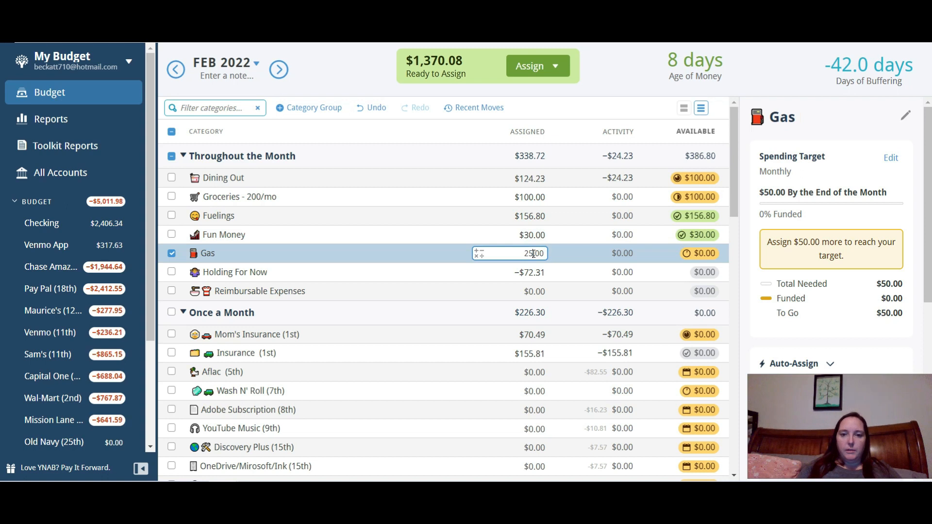
left_click(543, 274)
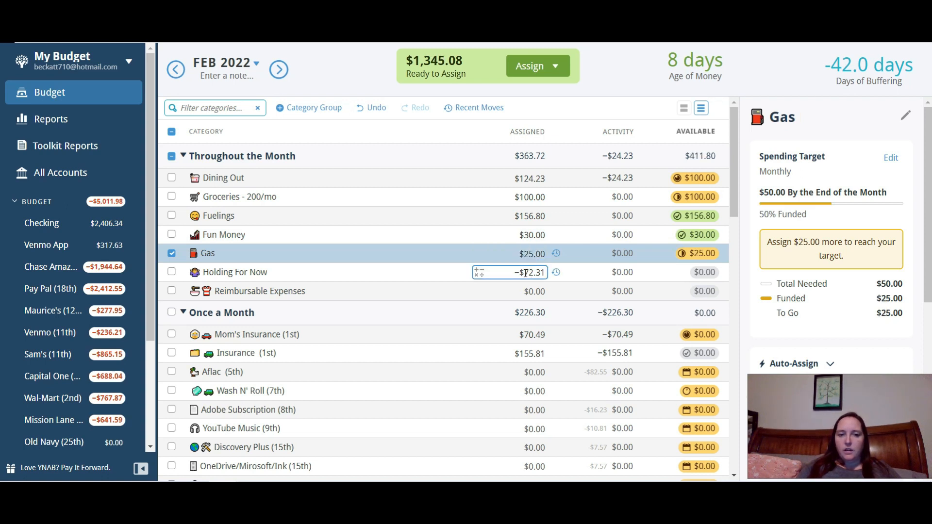
left_click(532, 294)
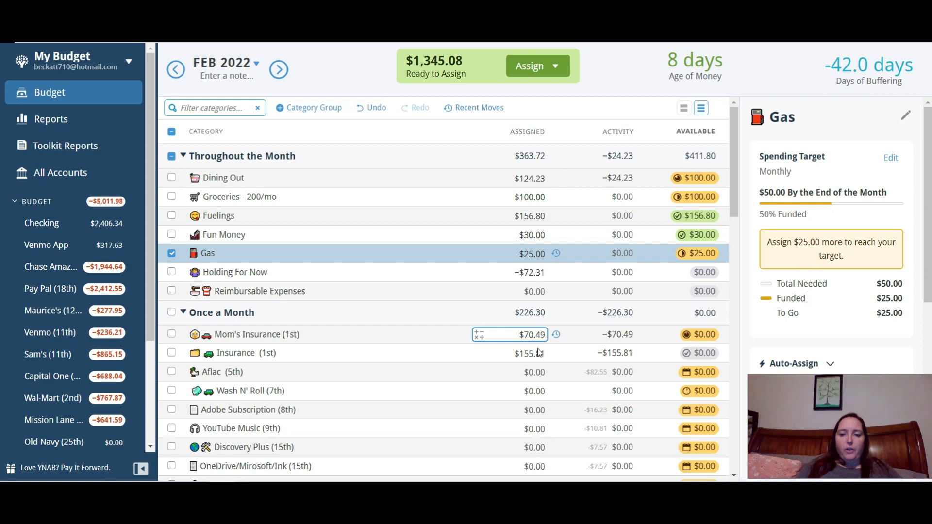
- Auto-assign the underfunded amounts to two once-a-month categories: $82.55 to Aflac (5th) and $19.99 to Wash N' Roll (7th)
left_click(537, 353)
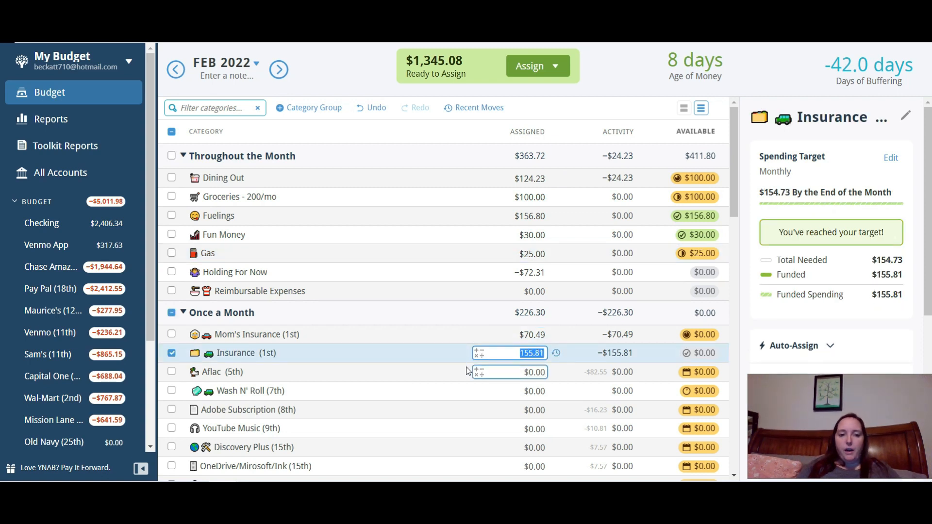
left_click(512, 373)
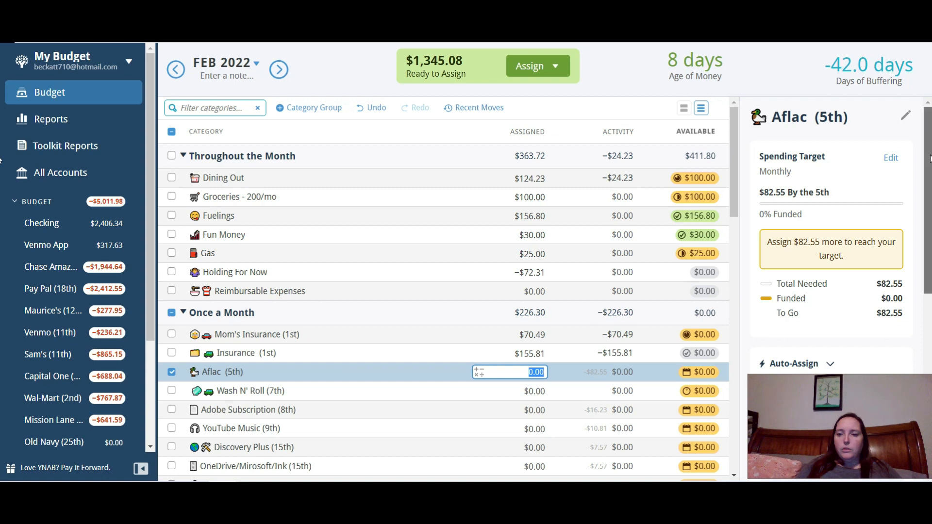
scroll(831, 242, "down", 2)
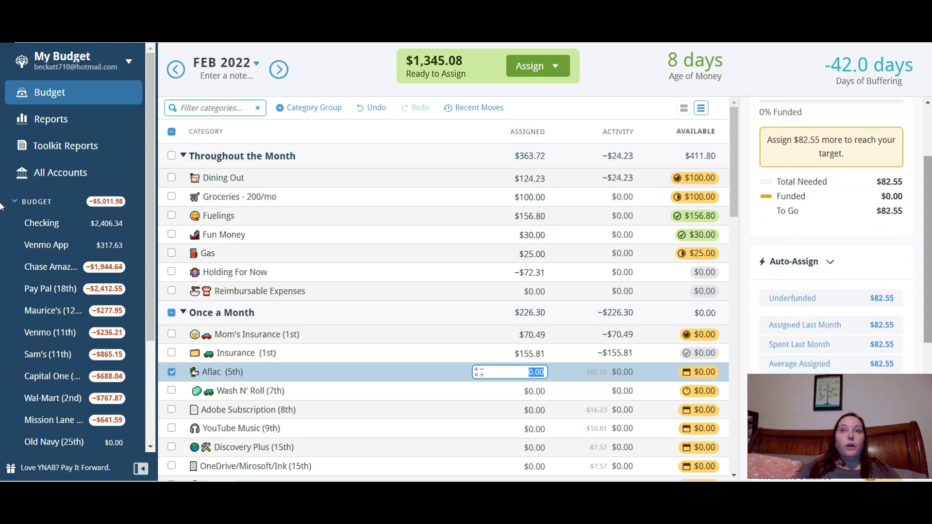
left_click(813, 304)
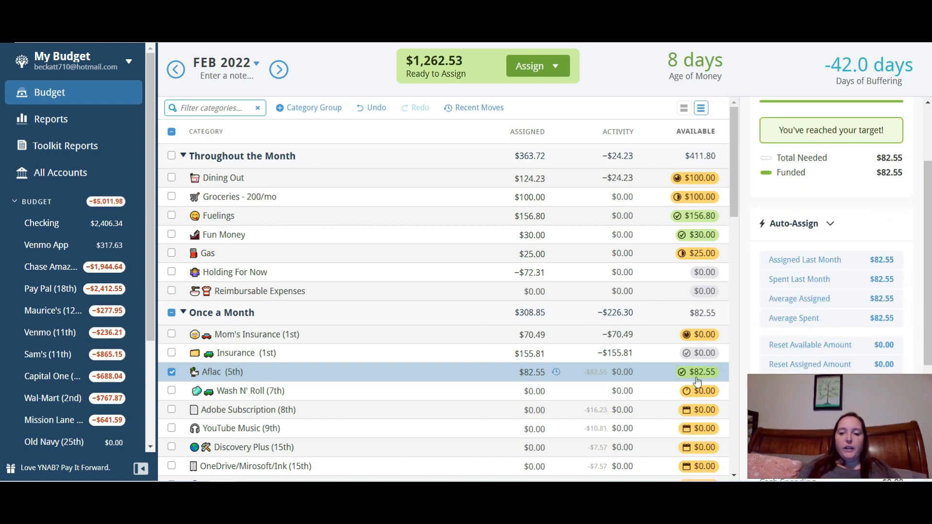
mouse_move(702, 377)
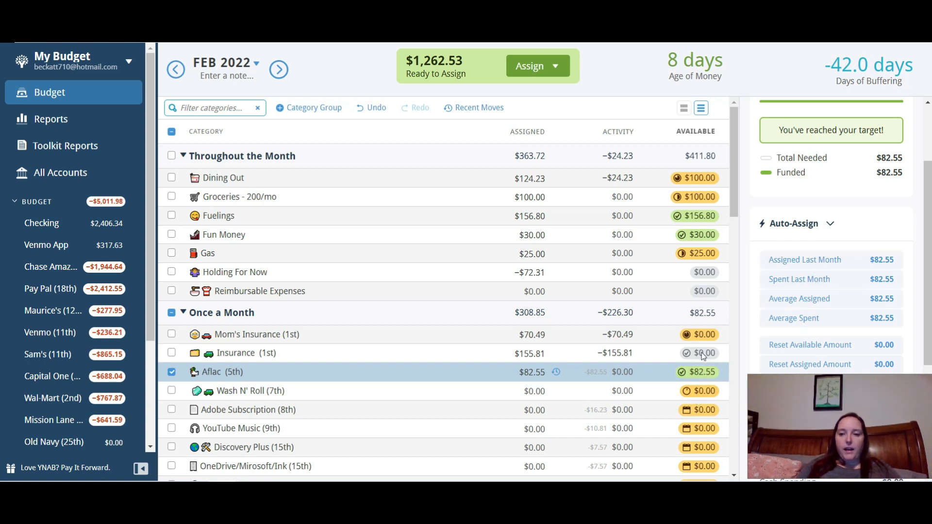
left_click(593, 393)
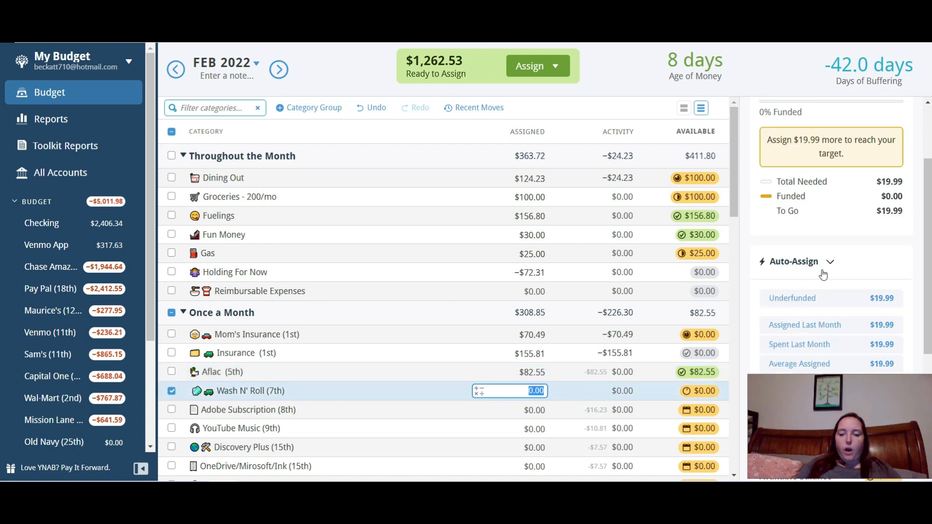
left_click(829, 298)
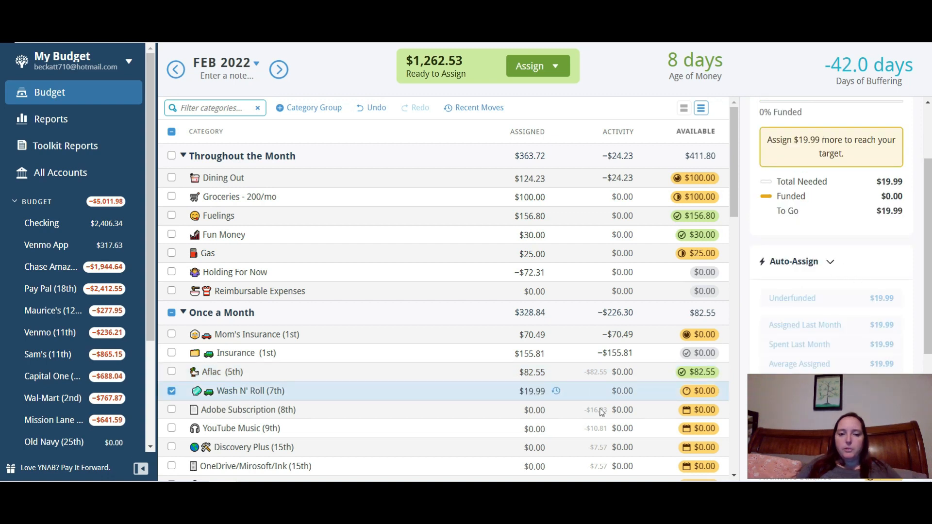
- Auto-assign the underfunded $16.23 to Adobe Subscription (8th) and $10.81 to YouTube Music (9th)
left_click(571, 416)
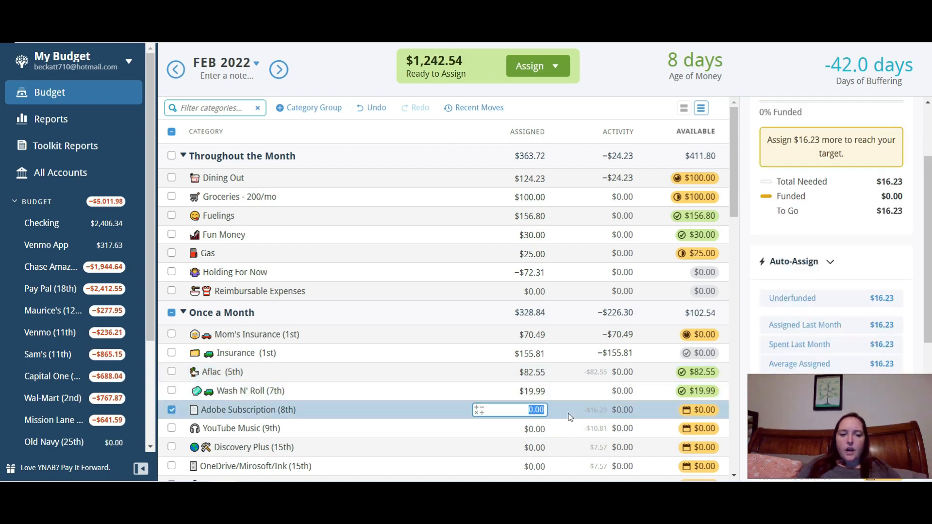
left_click(825, 311)
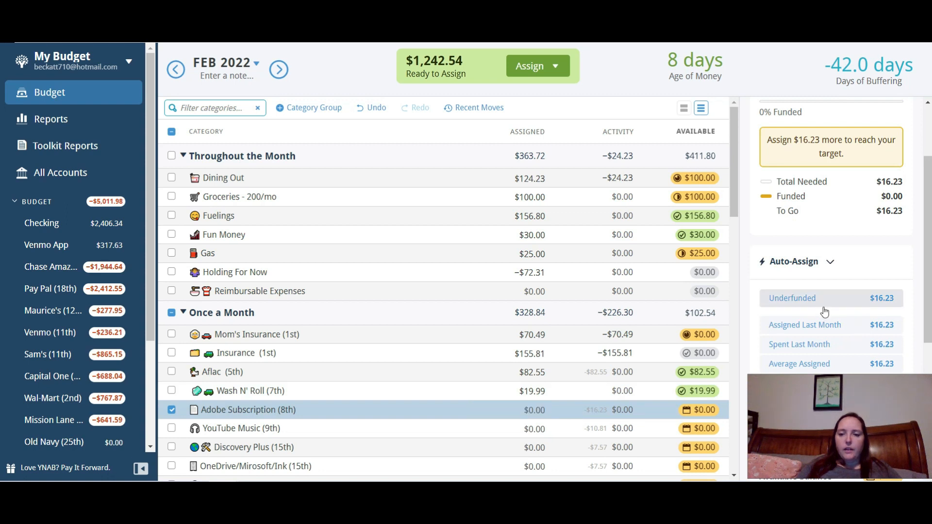
left_click(823, 308)
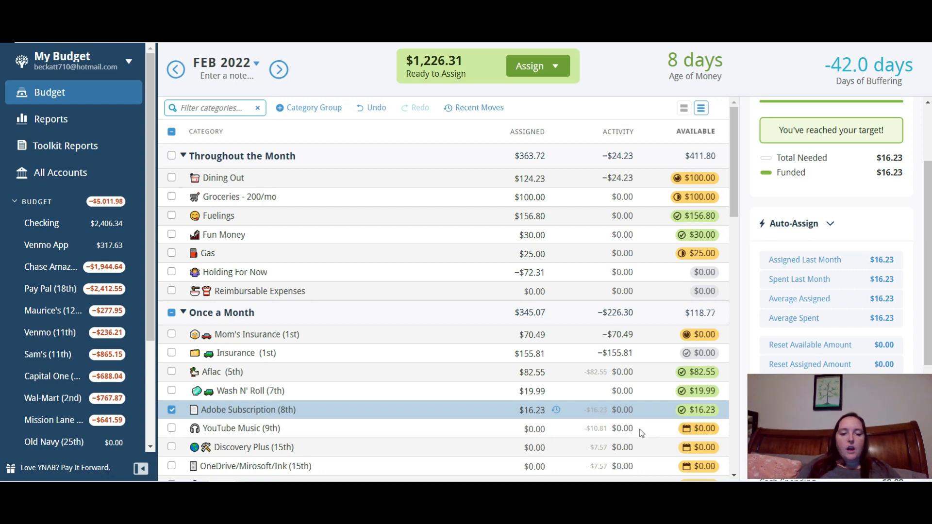
left_click(641, 432)
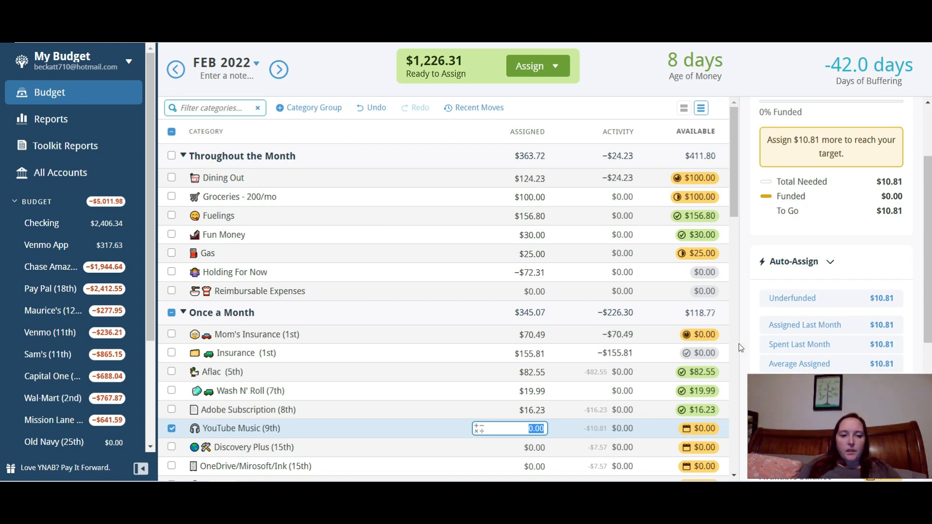
left_click(789, 305)
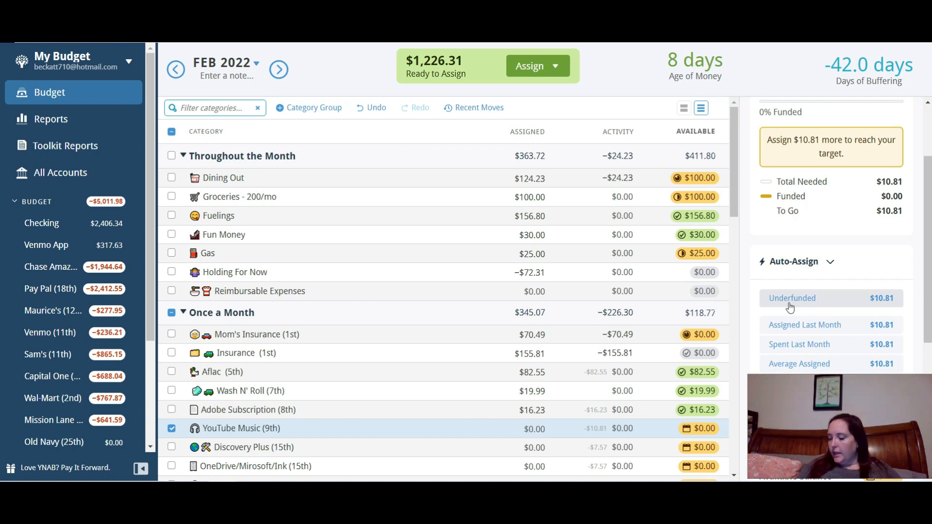
- Auto-assign the underfunded $7.57 to Discovery Plus (15th) and $9.00 to OneDrive/Mirosoft/Ink (15th)
left_click(649, 448)
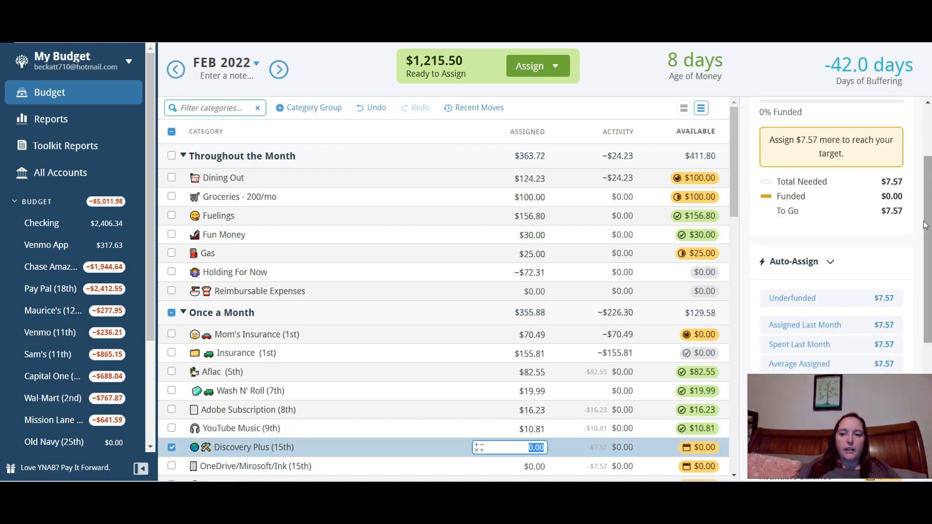
left_click_drag(924, 221, 925, 223)
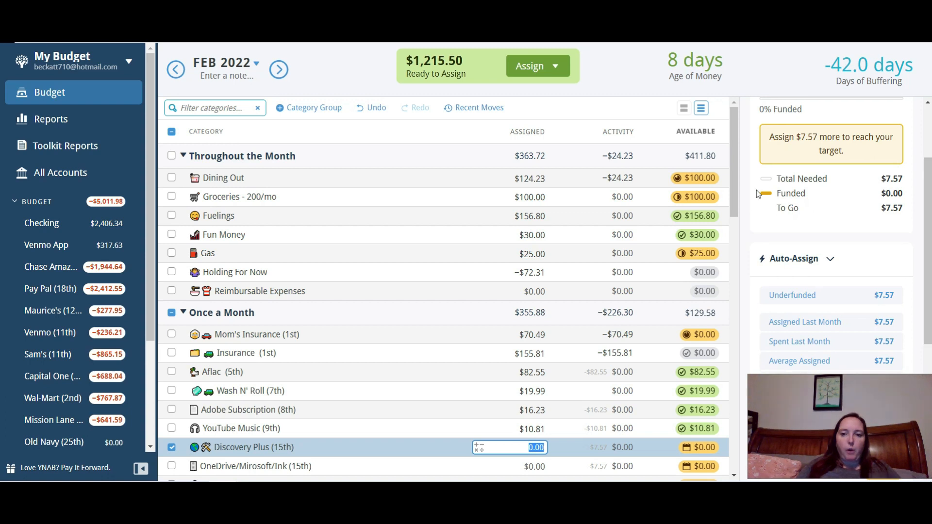
left_click_drag(736, 182, 734, 234)
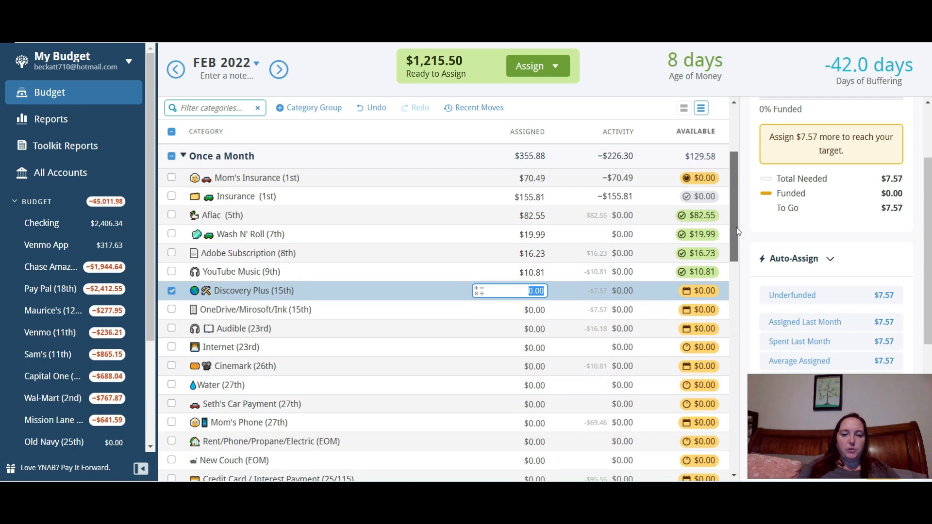
left_click(797, 295)
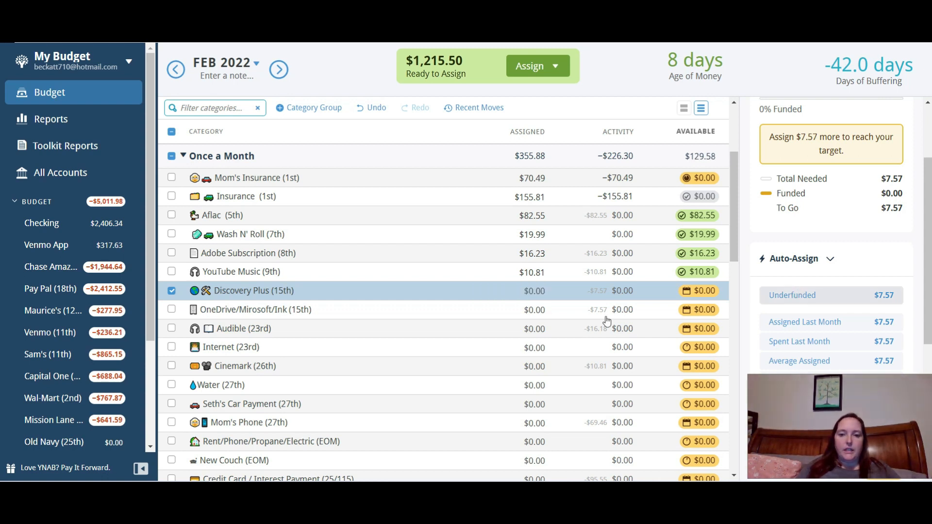
left_click(501, 313)
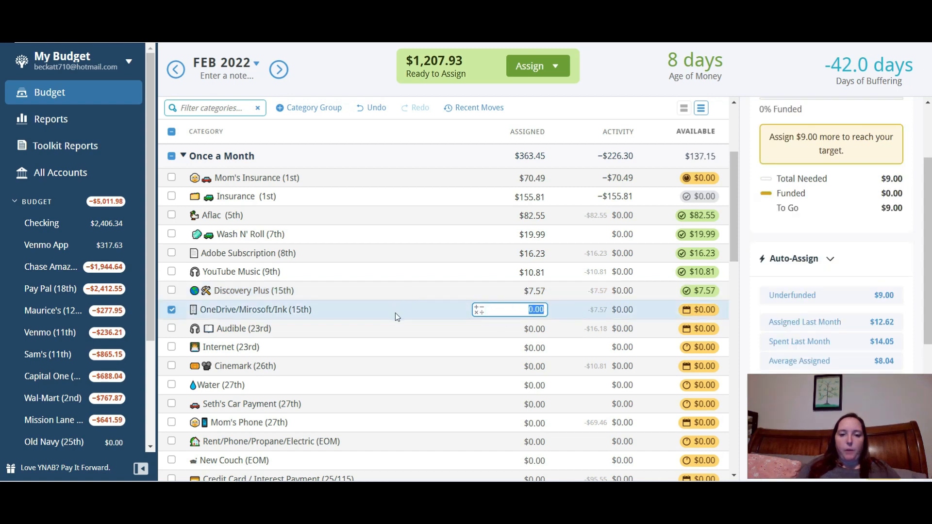
left_click(793, 297)
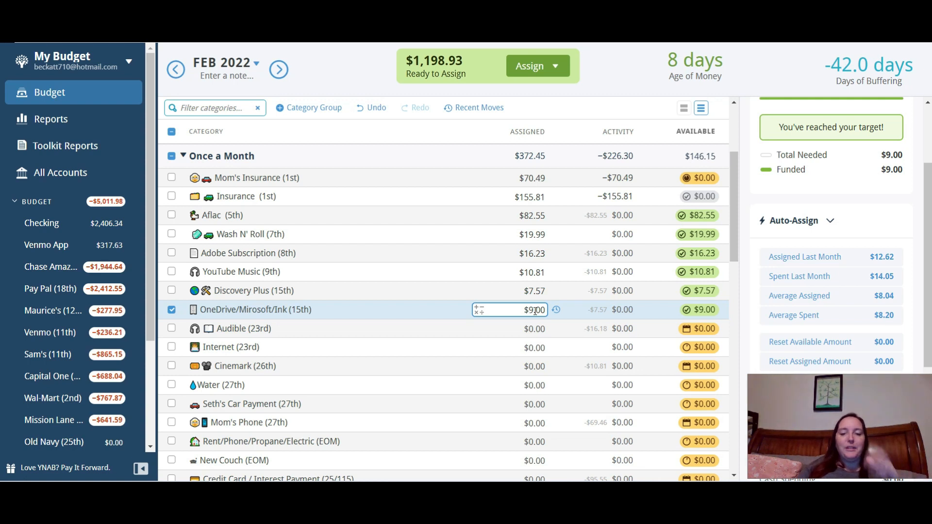
left_click(531, 328)
left_click(533, 311)
left_click(530, 329)
left_click(529, 330)
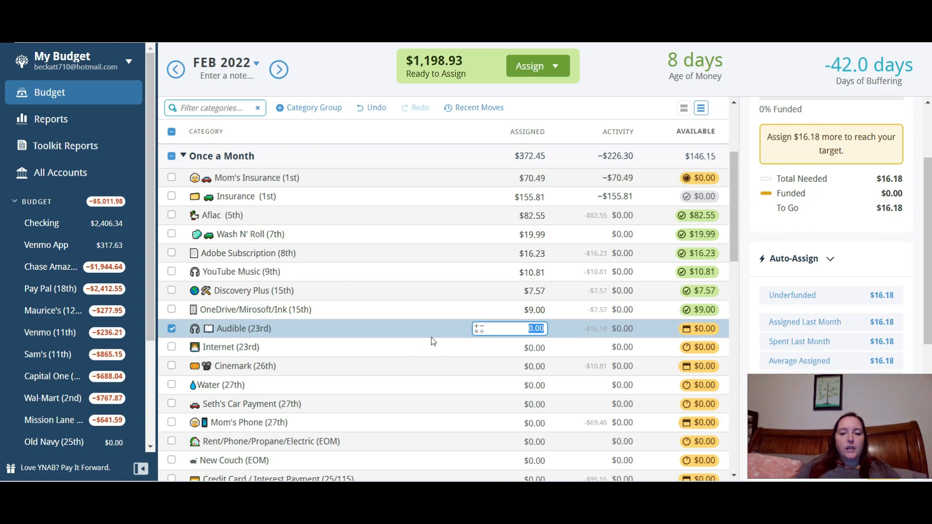
left_click(171, 329)
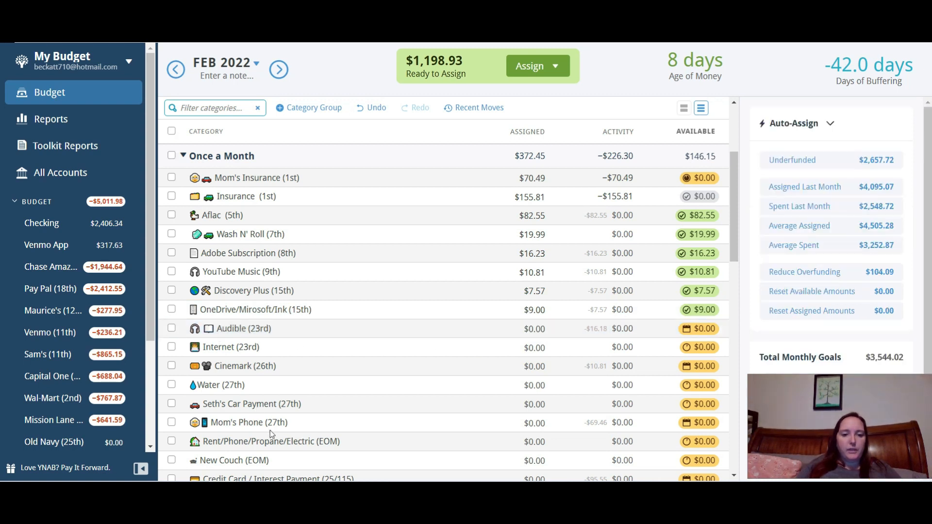
- Auto-assign the underfunded $88.52 to the Venmo (11th) category in the Credit Card Payments group
left_click_drag(731, 236, 731, 268)
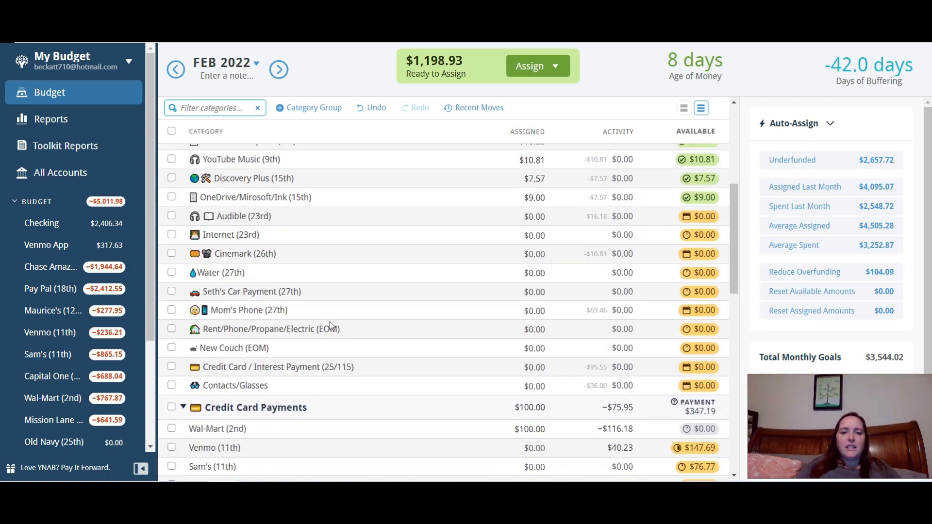
left_click(279, 386)
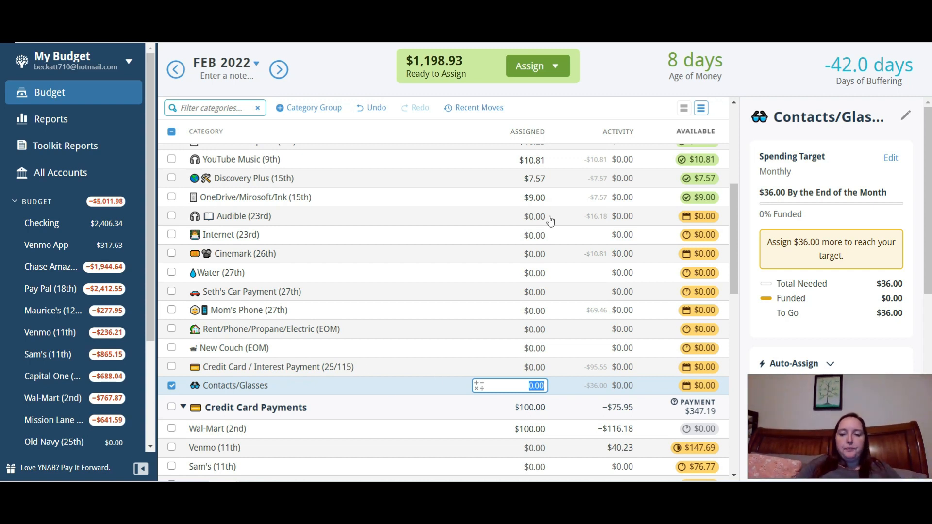
left_click_drag(734, 214, 732, 261)
left_click(418, 250)
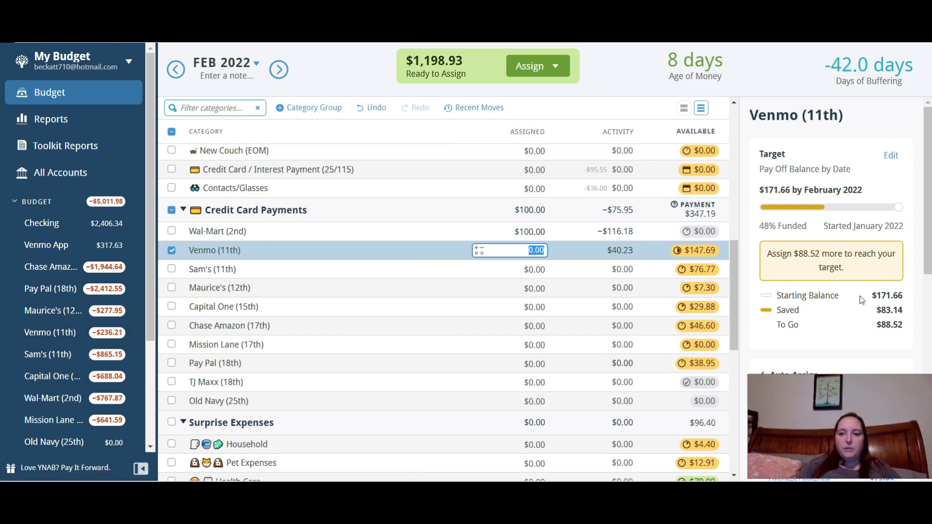
scroll(815, 349, "down", 1)
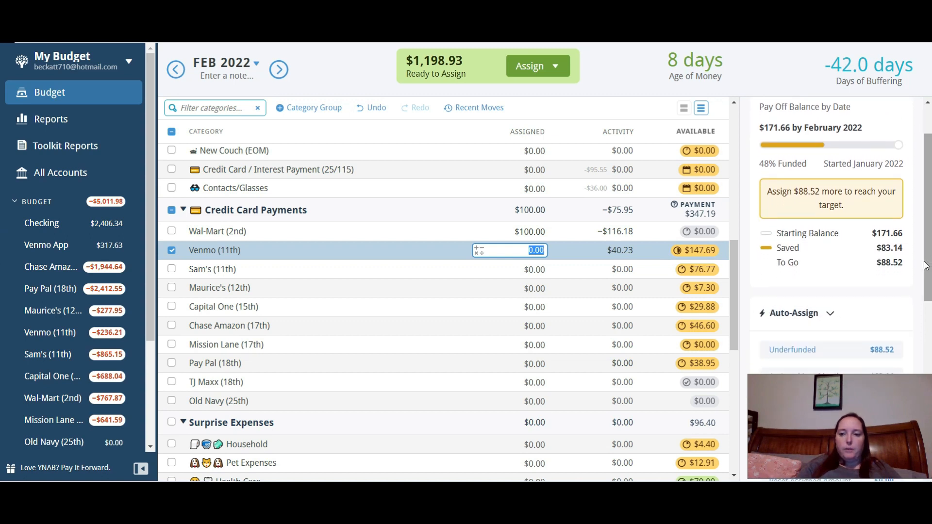
left_click(808, 350)
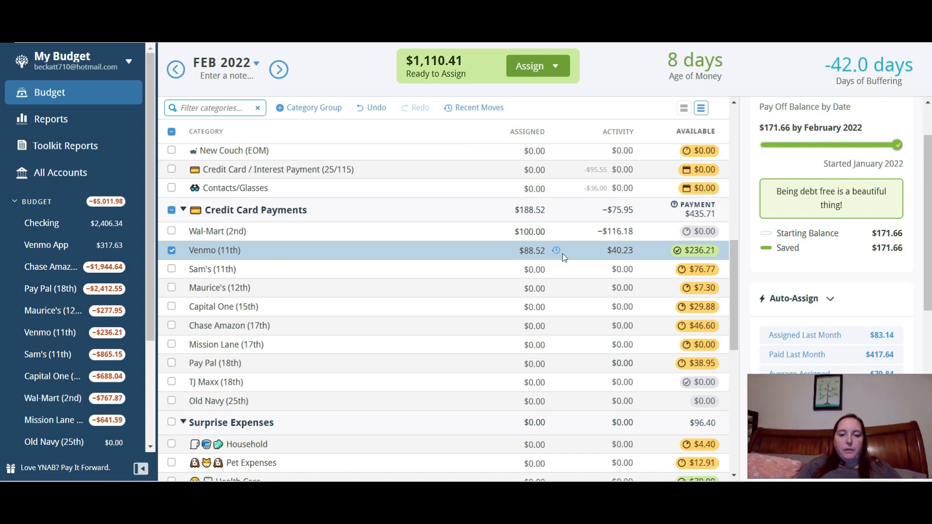
- Auto-assign the underfunded $71.68 to the Sam's (11th) category in the Credit Card Payments group
left_click(450, 268)
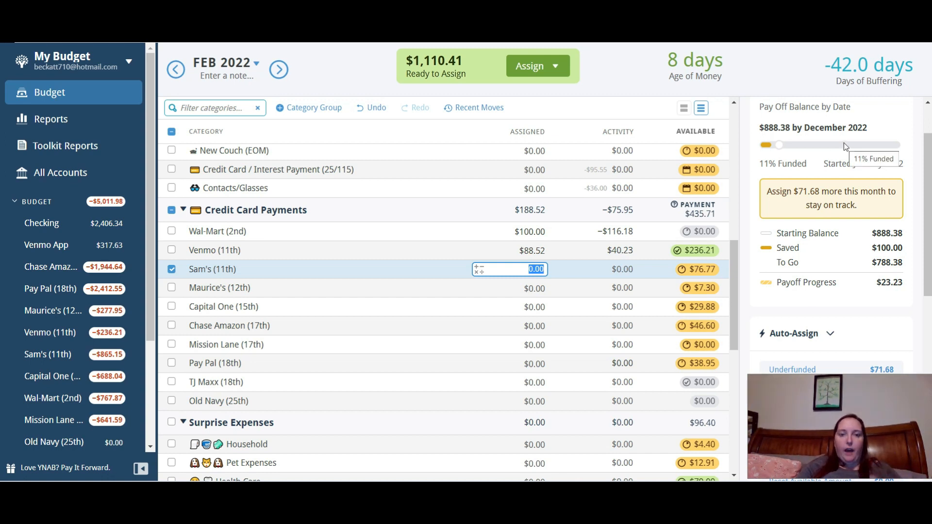
scroll(327, 333, "down", 1)
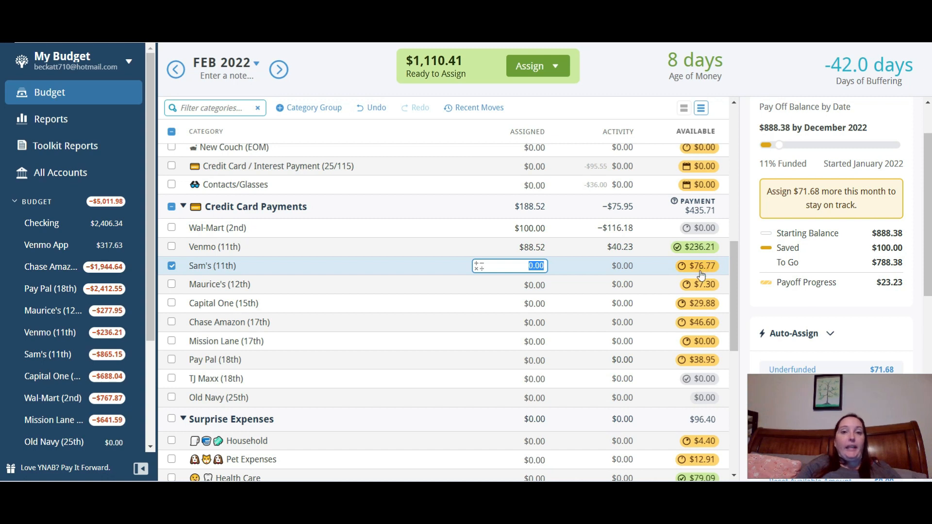
mouse_move(701, 275)
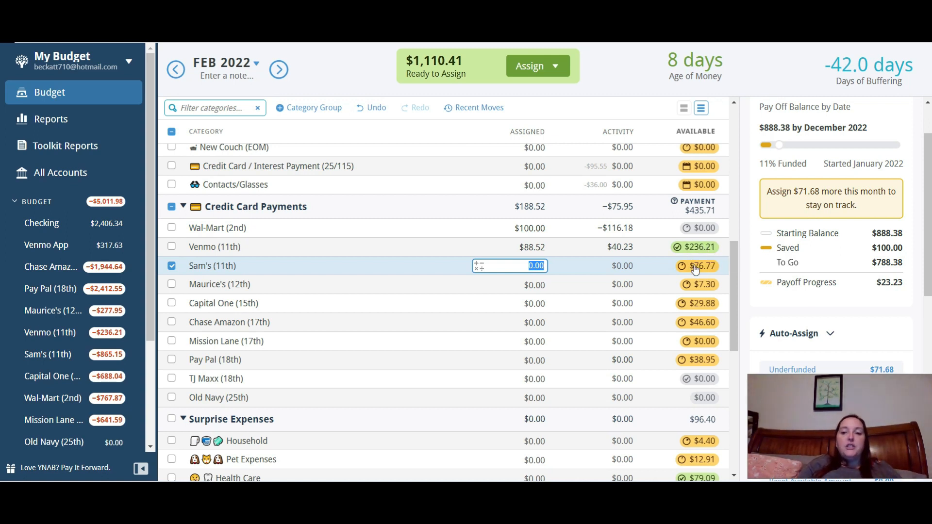
left_click(796, 371)
left_click(792, 366)
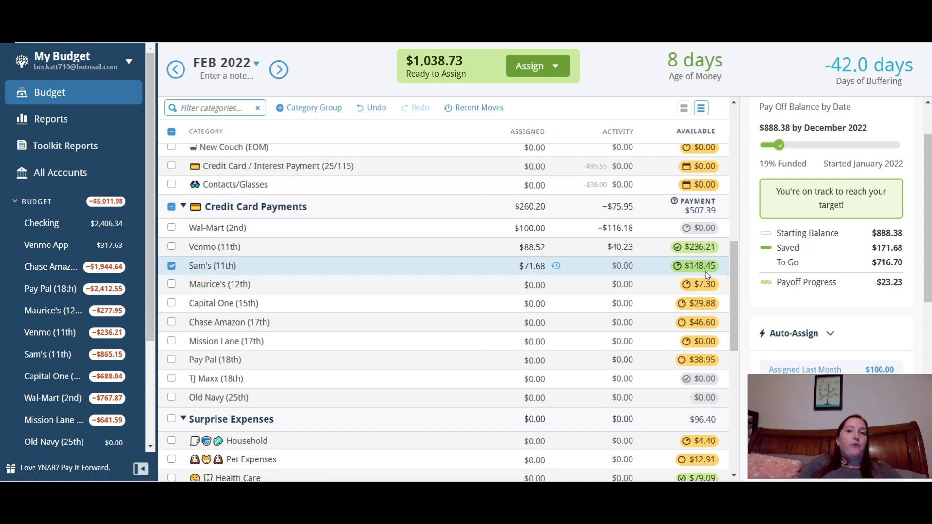
left_click(530, 265)
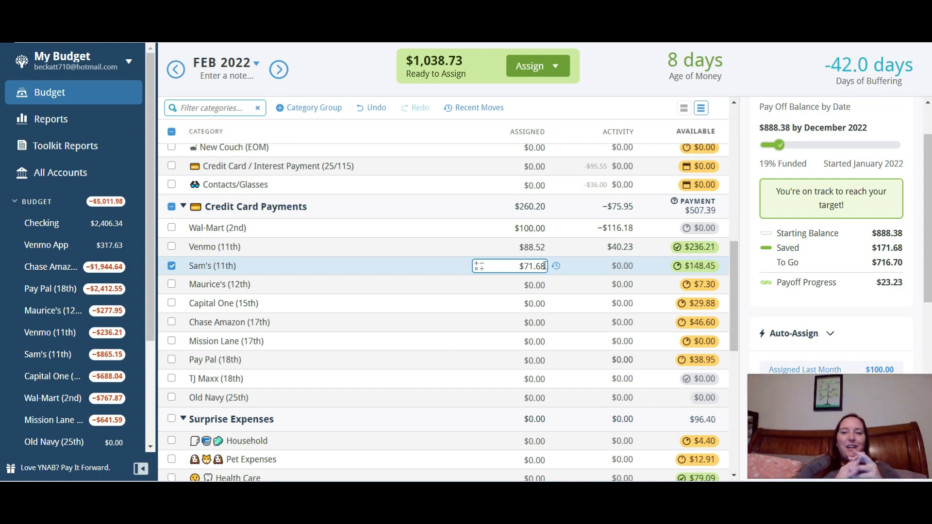
key("Return")
- Auto-assign the underfunded amounts to two credit card payments: $54.13 to Maurice's (12th) and $59.84 to Capital One (15th)
left_click(483, 285)
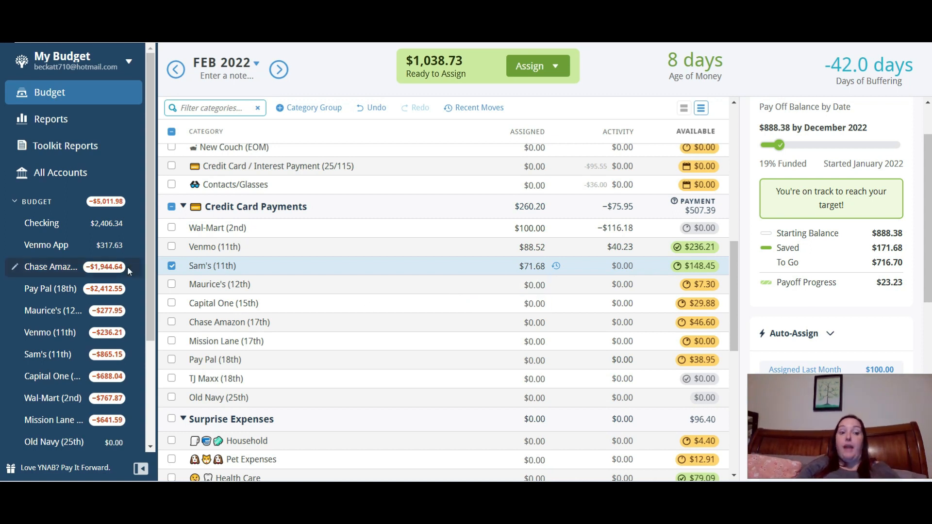
left_click(345, 282)
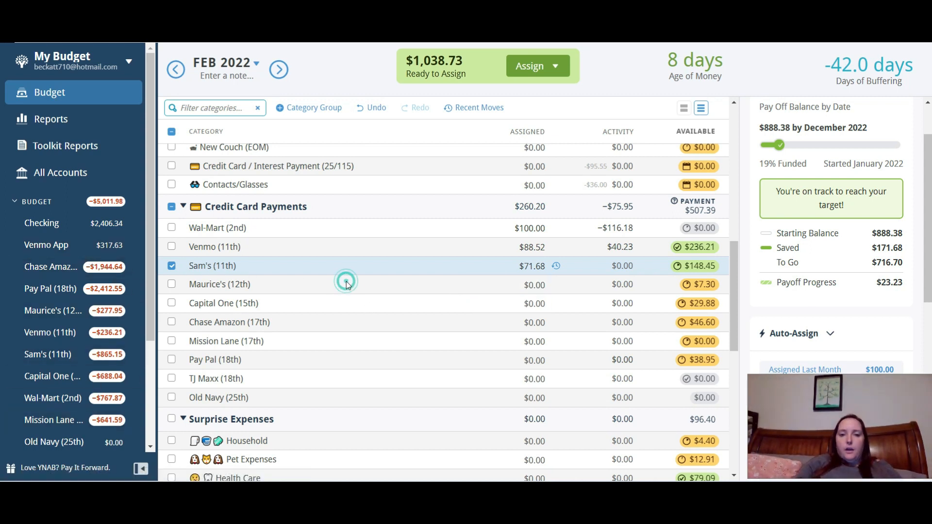
left_click(806, 370)
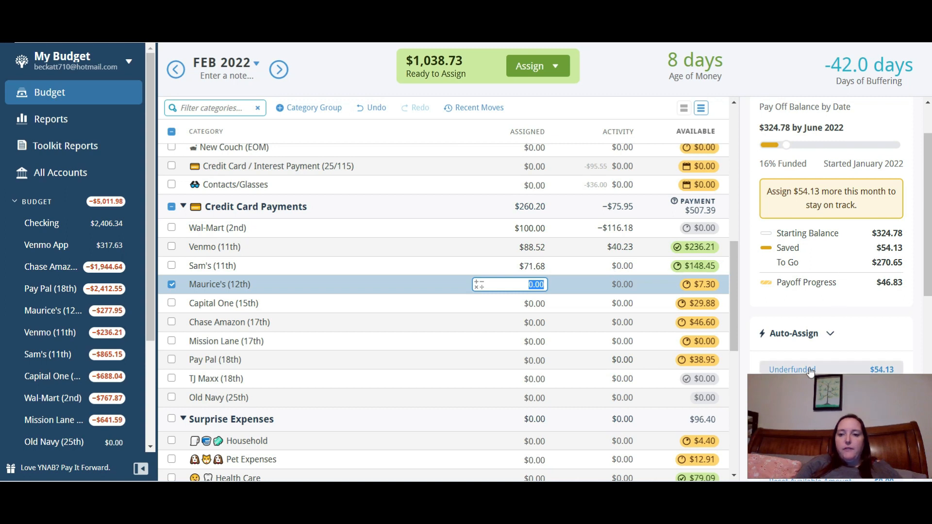
left_click(539, 286)
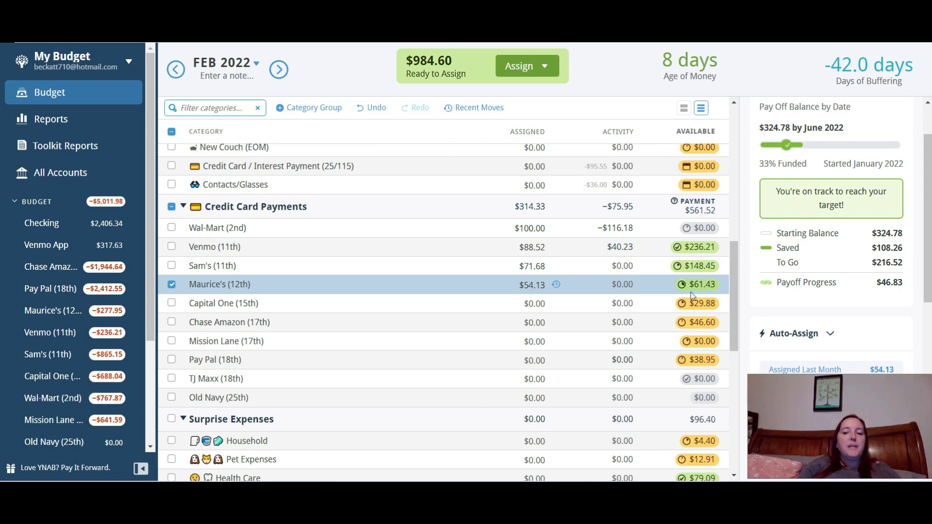
mouse_move(716, 290)
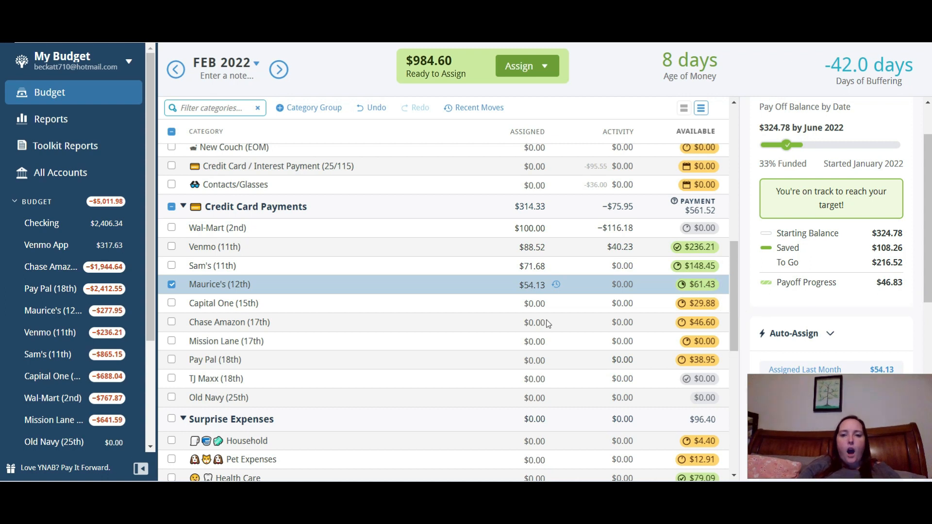
left_click(562, 303)
left_click(819, 315)
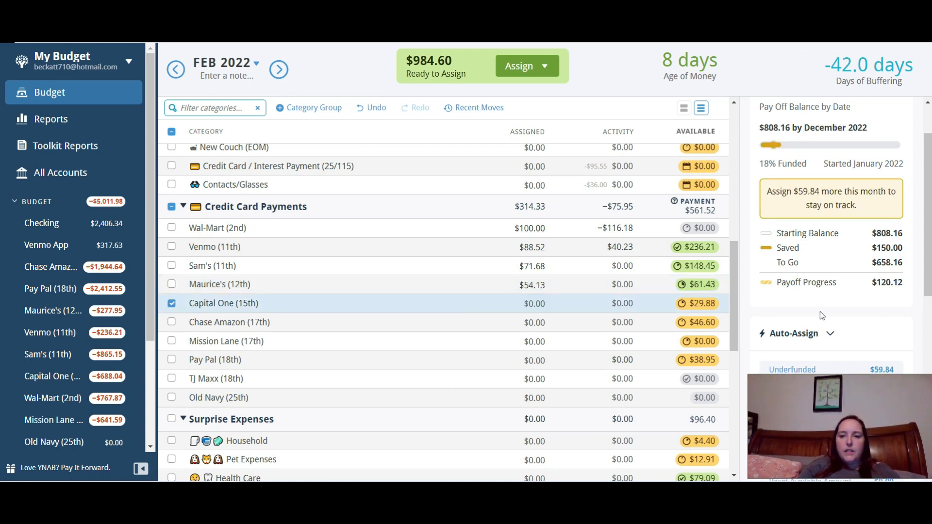
left_click(800, 371)
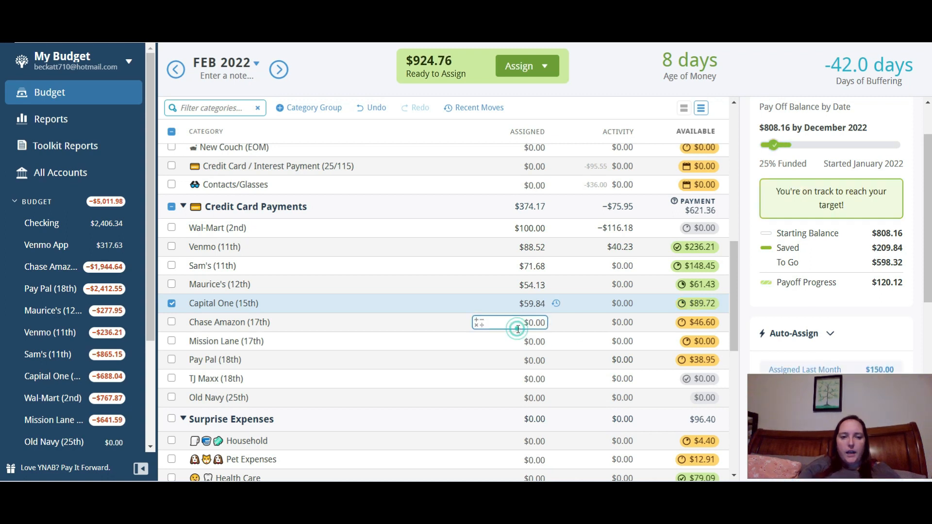
- Auto-assign the underfunded $100.00 to Chase Amazon (17th) and $128.32 to Mission Lane (17th), and clear the category selection
left_click(381, 329)
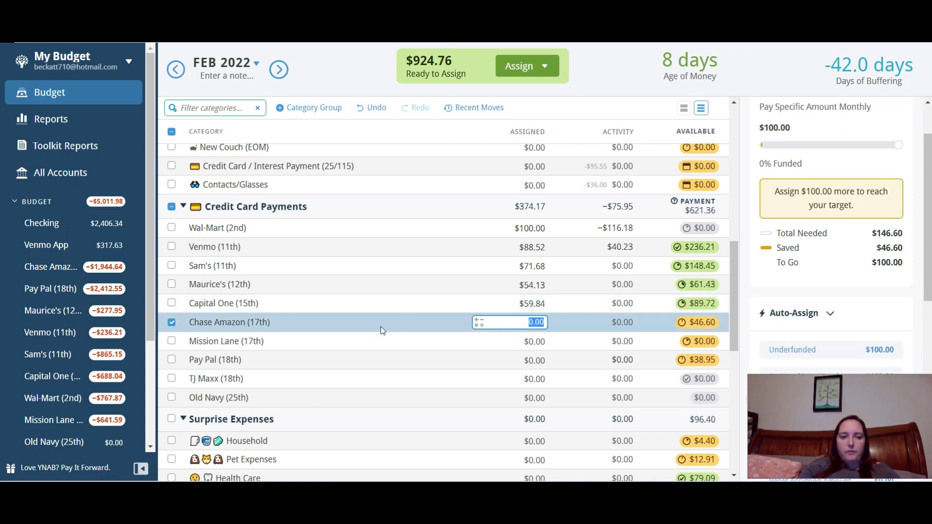
left_click(800, 350)
left_click(517, 342)
left_click(518, 342)
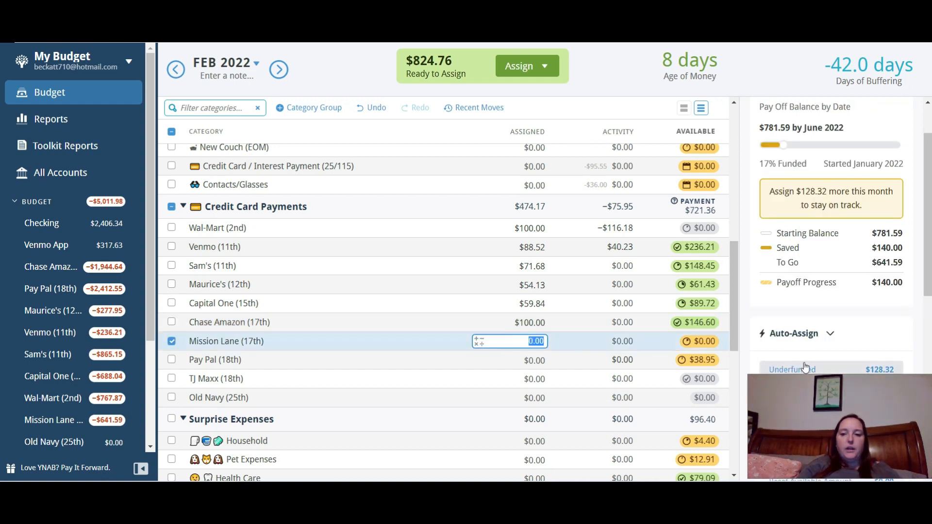
left_click(788, 371)
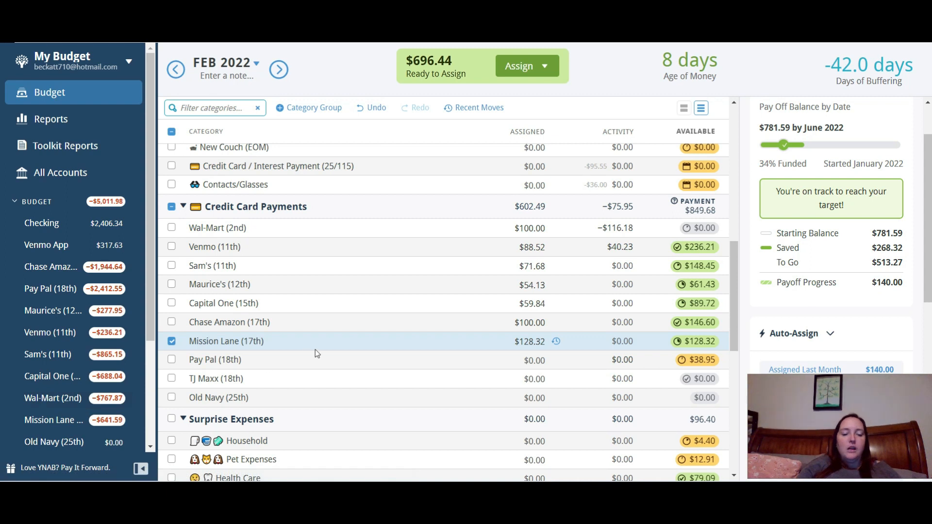
left_click(171, 341)
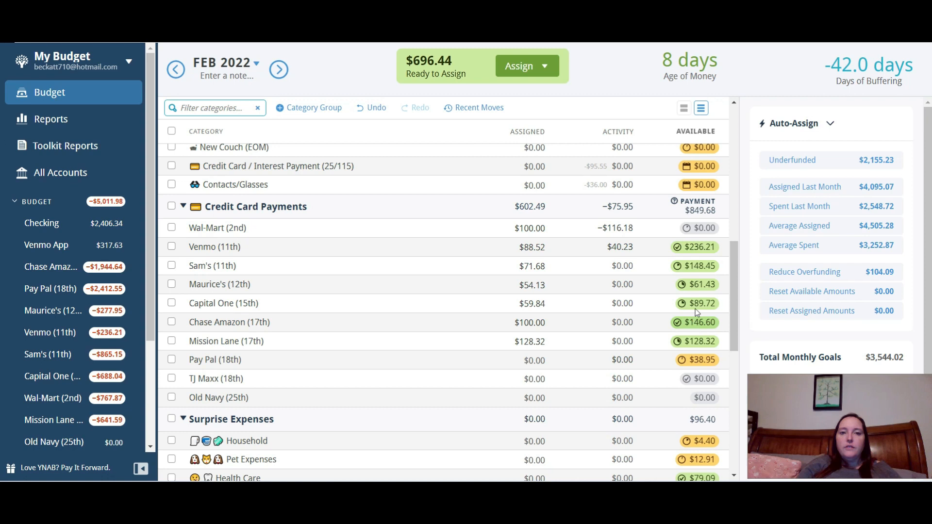
- In the Surprise Expenses group, assign $25.00 to Household and $50.00 to Pet Expenses
left_click_drag(733, 279, 744, 344)
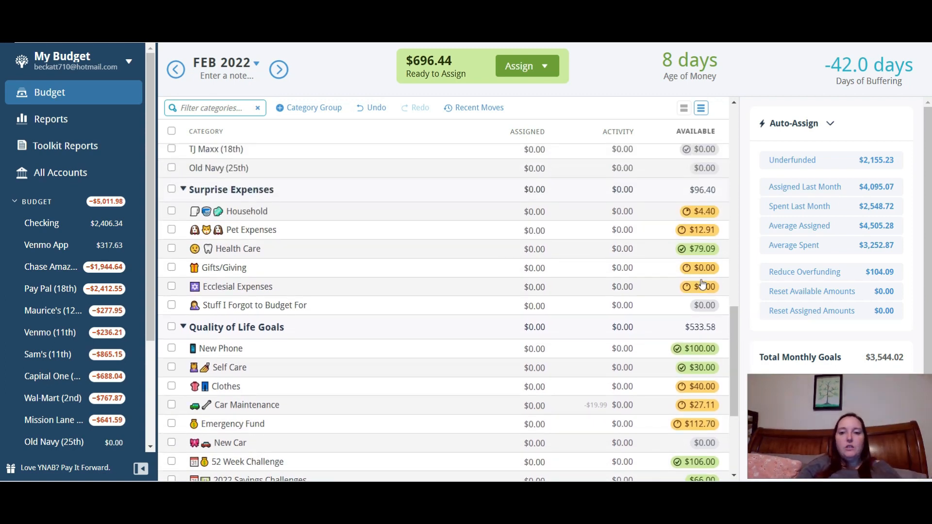
left_click(663, 213)
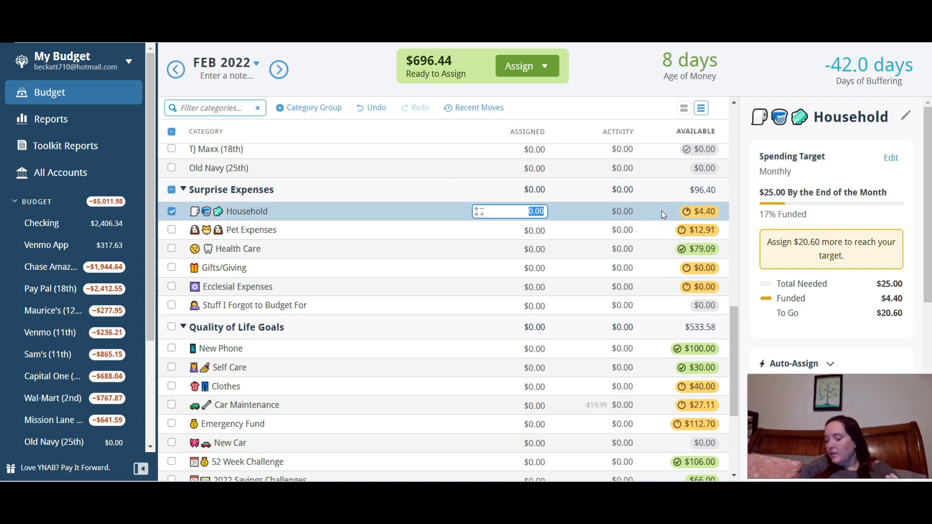
type("25")
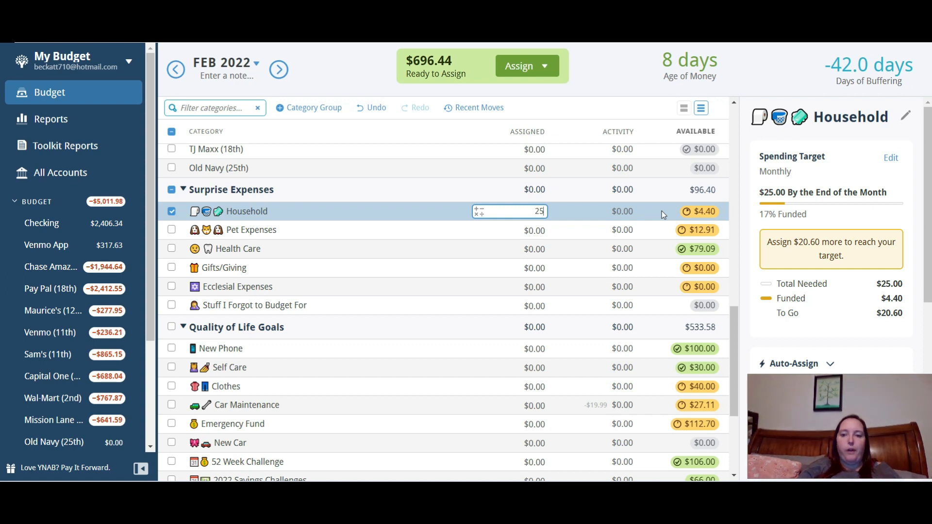
key("Return")
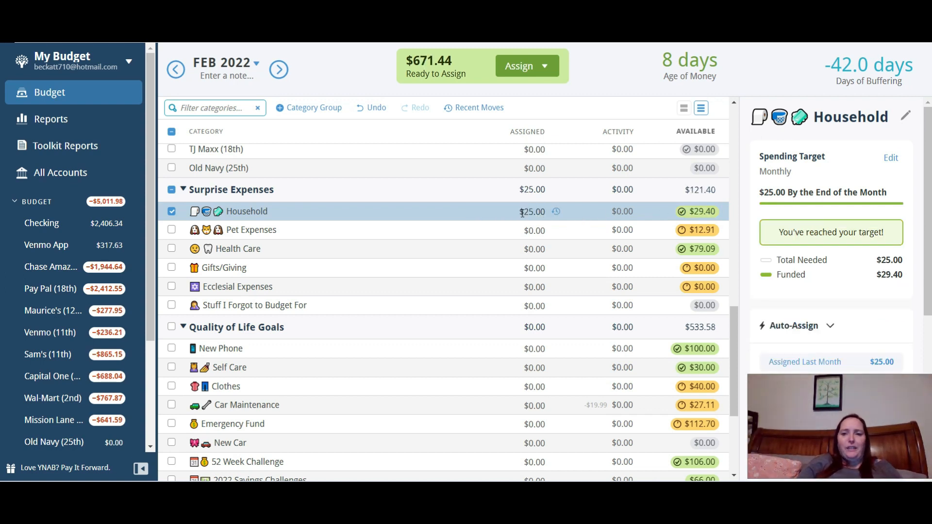
left_click(530, 232)
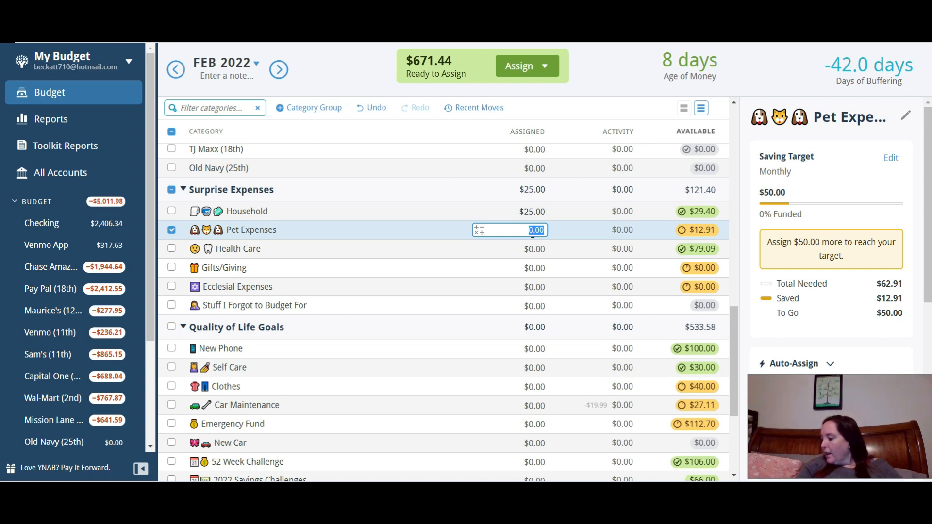
type("50")
key("Return")
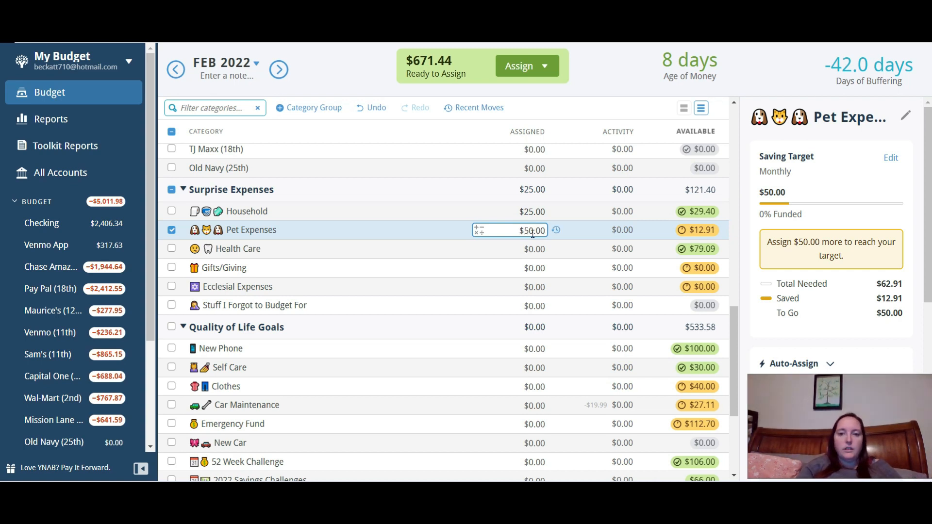
- Assign $75.00 to Gifts/Giving and $100.00 to Ecclesial Expenses in the Surprise Expenses group
left_click(534, 267)
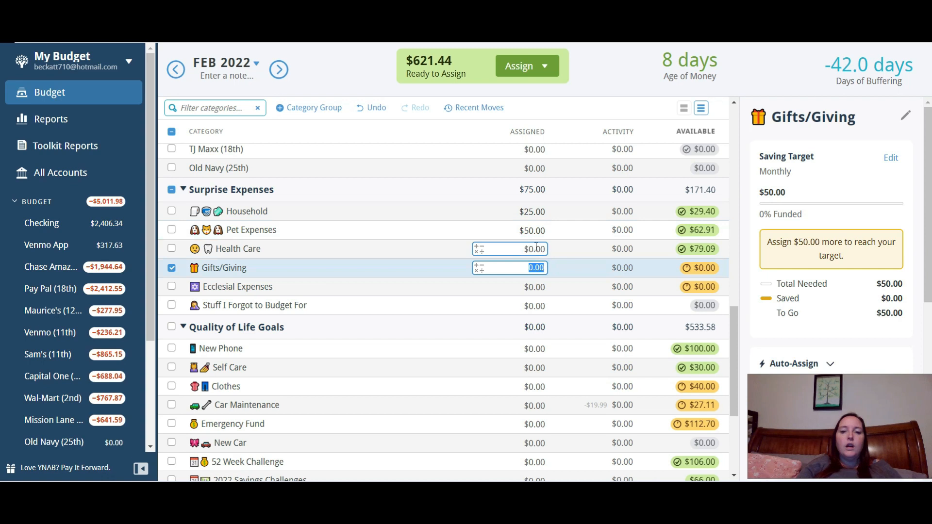
left_click(535, 248)
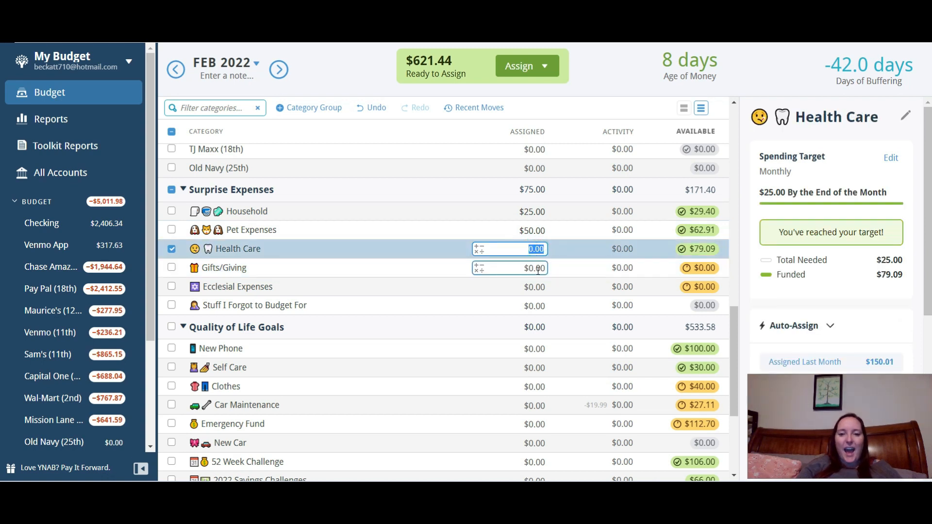
left_click(534, 268)
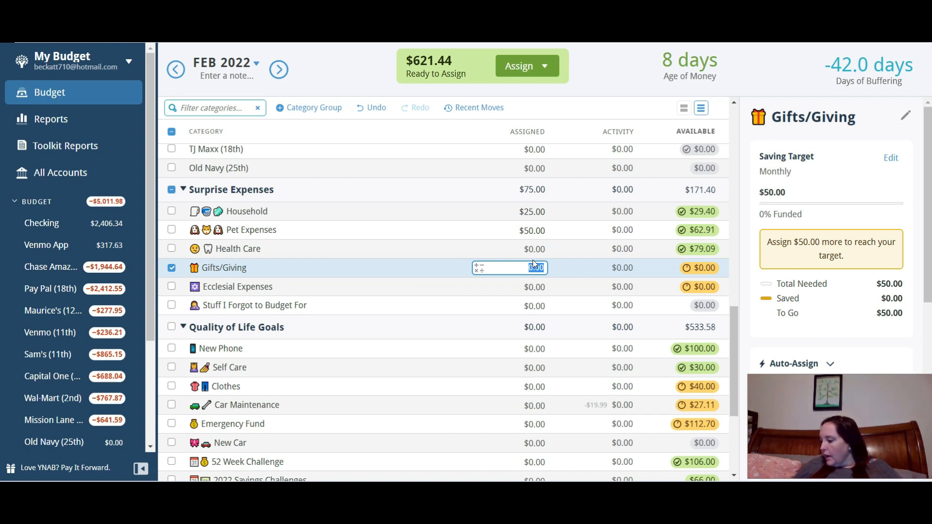
type("75.00")
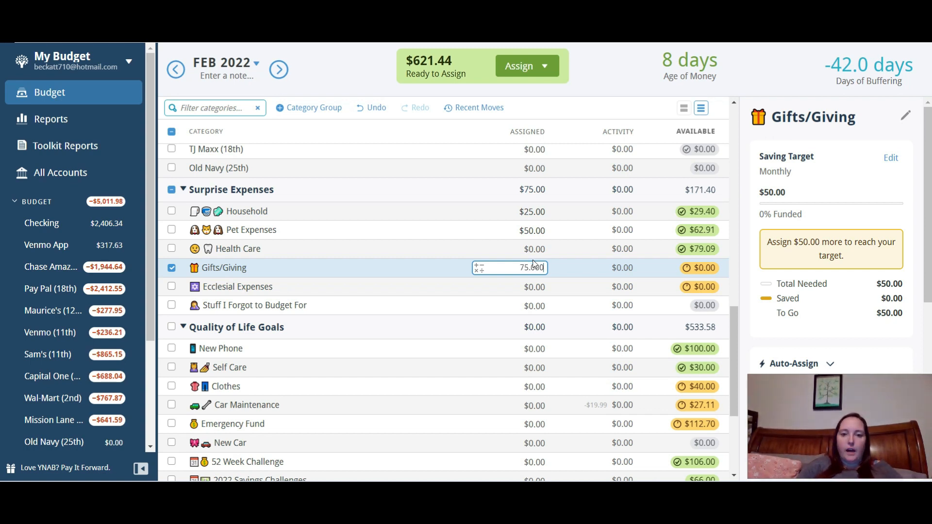
left_click(522, 281)
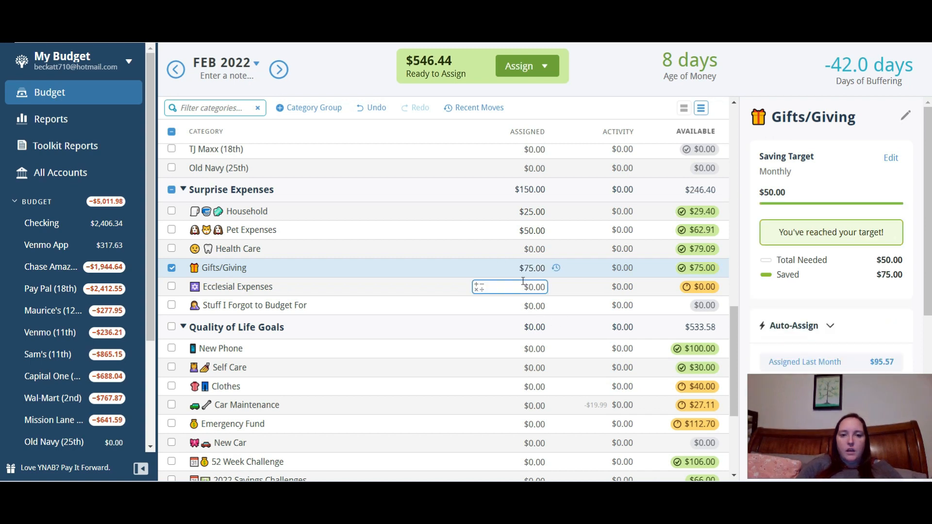
type("100.00")
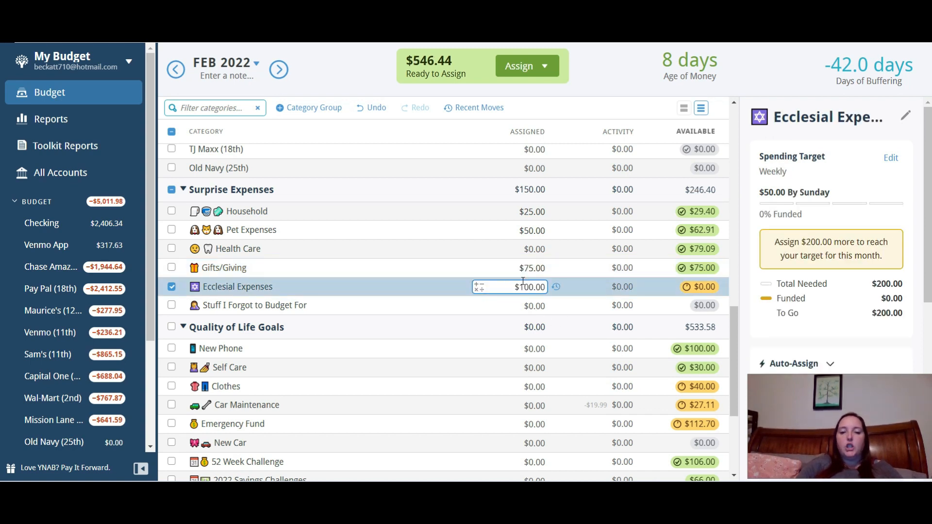
key("Return")
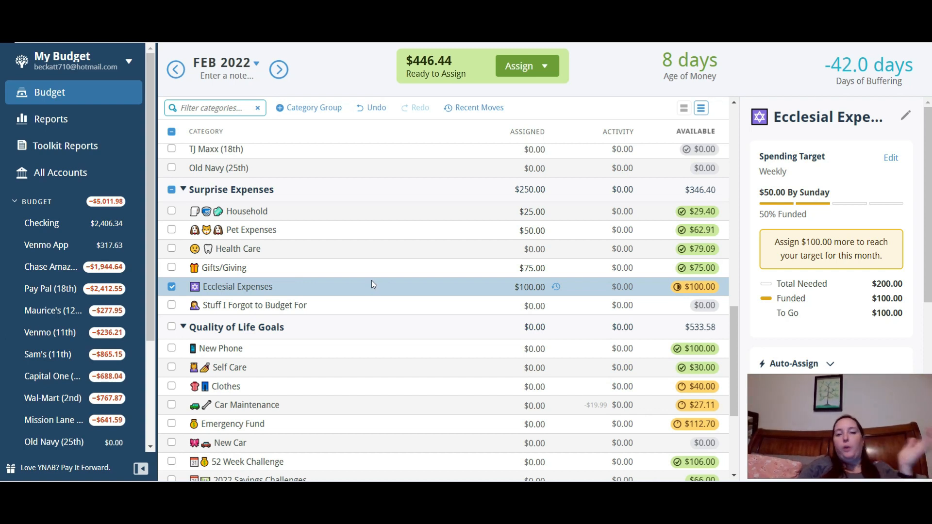
left_click(172, 286)
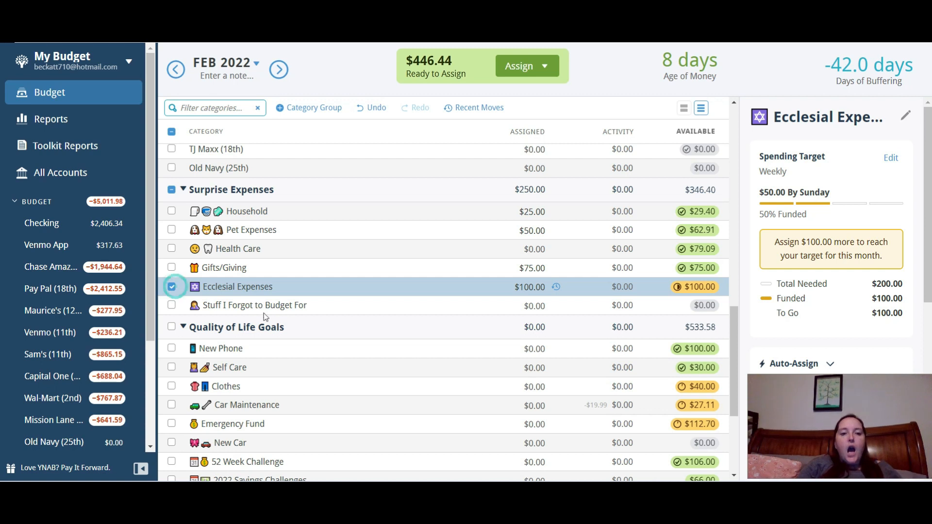
- Review the target and auto-assign details of the Stuff I Forgot to Budget For and New Phone categories
left_click(327, 305)
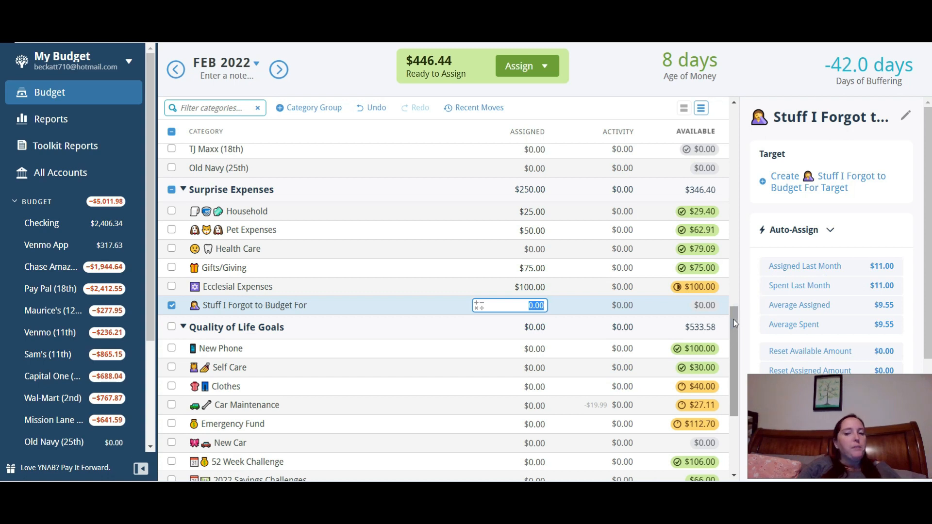
scroll(733, 320, "up", 4)
left_click_drag(738, 281, 739, 323)
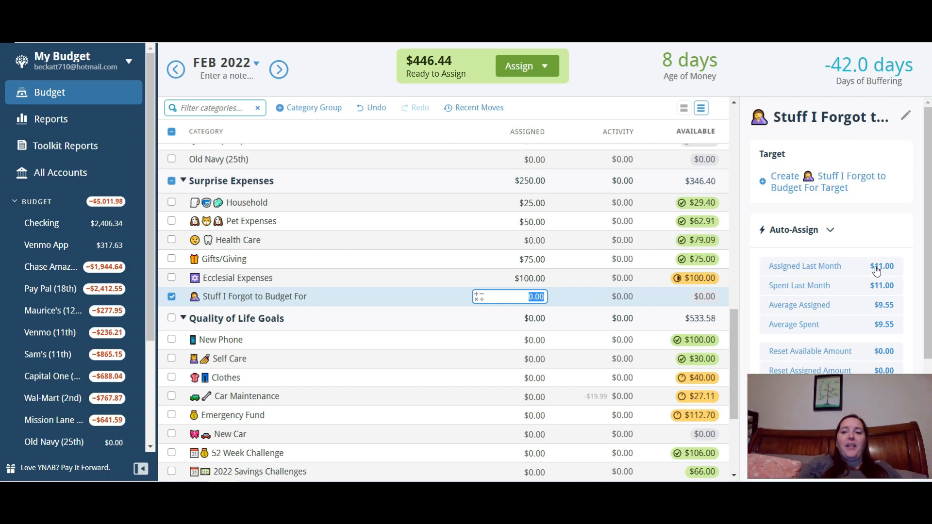
key("Escape")
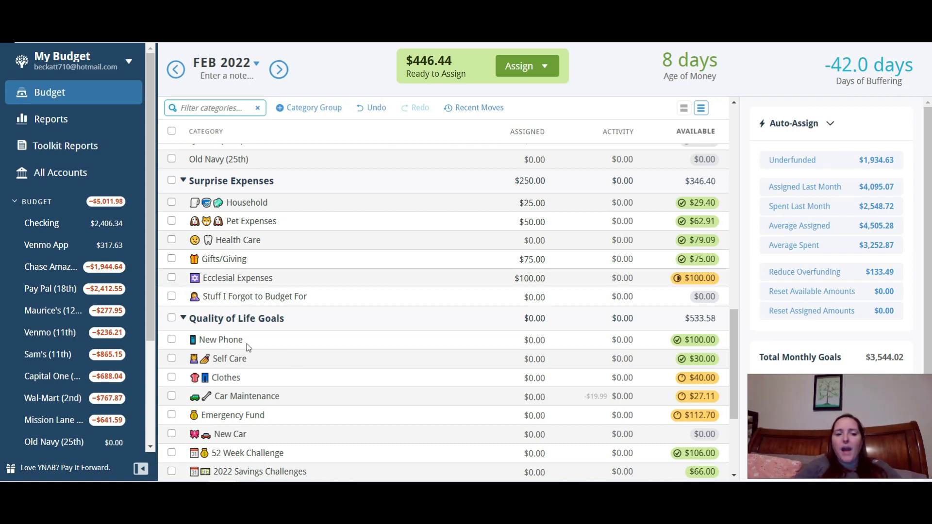
left_click(269, 339)
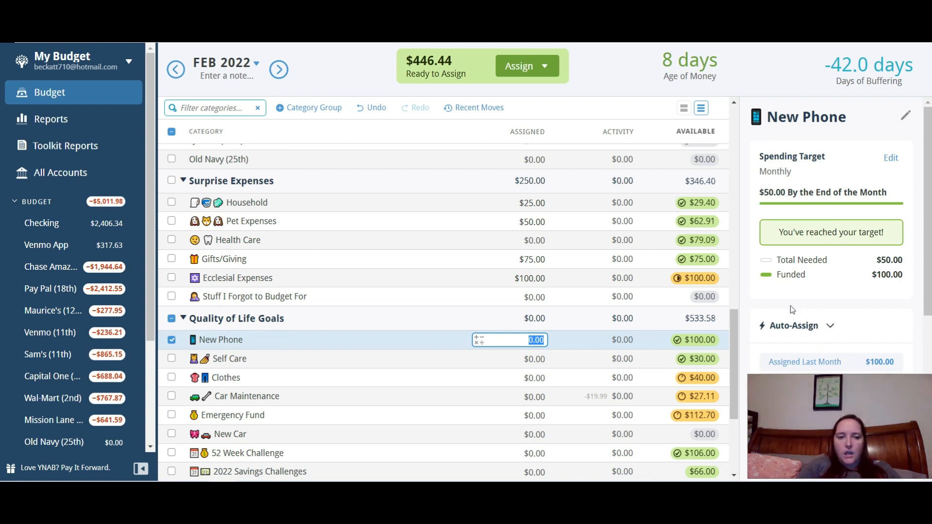
- Assign $100.00 to the Credit Card / Interest Payment (25/115) category
left_click_drag(737, 354, 724, 272)
left_click(500, 216)
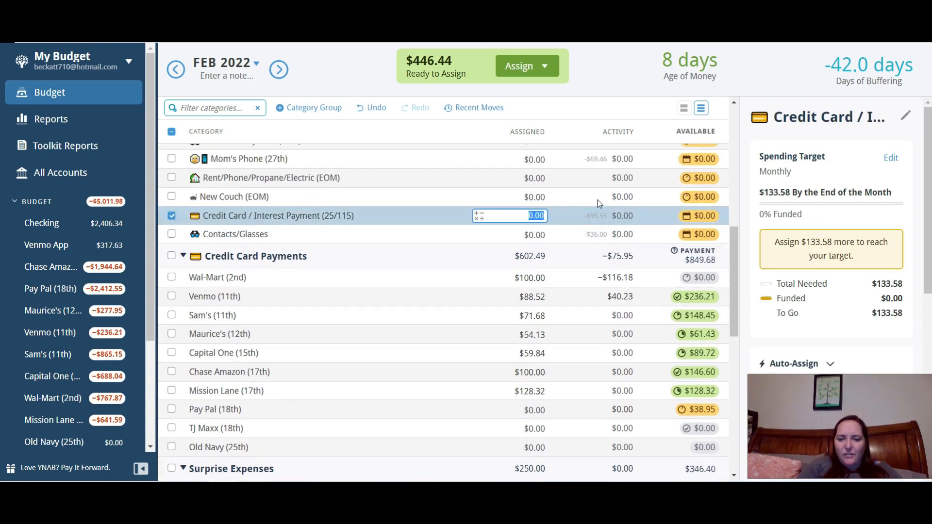
left_click(576, 181)
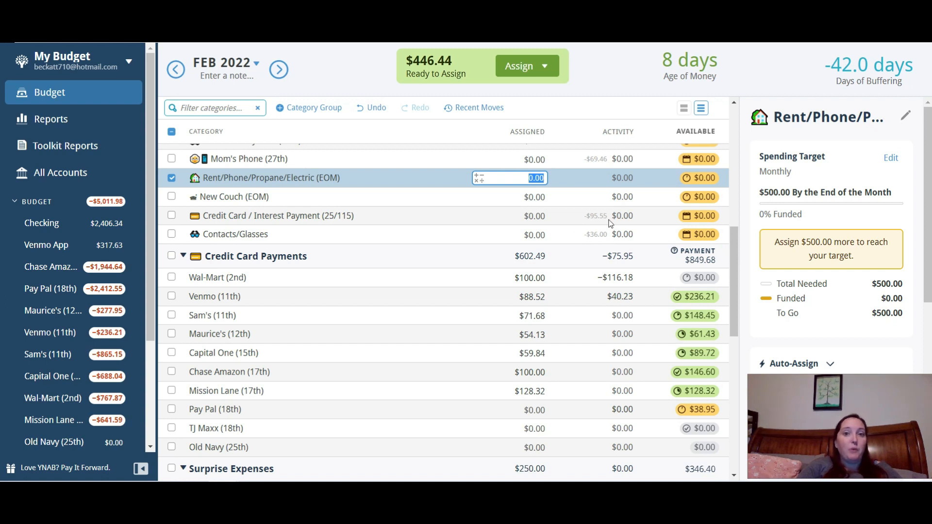
mouse_move(603, 222)
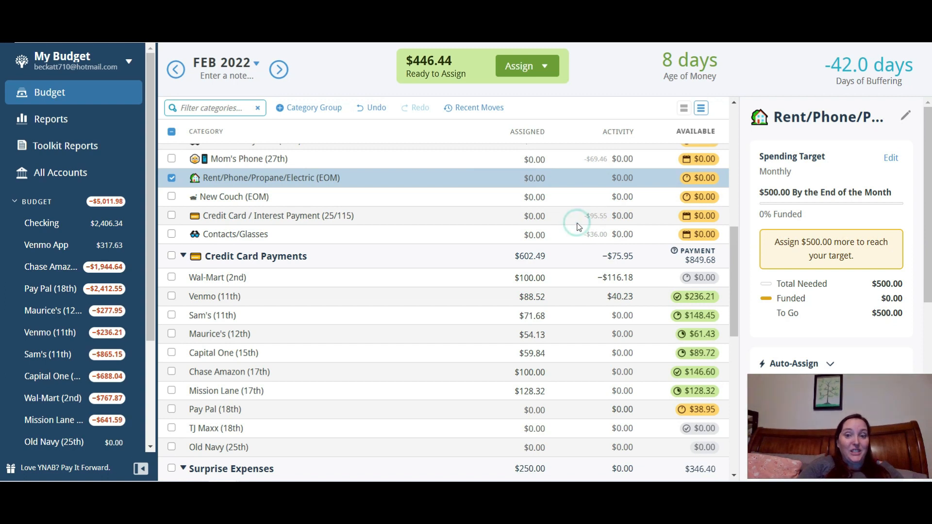
left_click(578, 221)
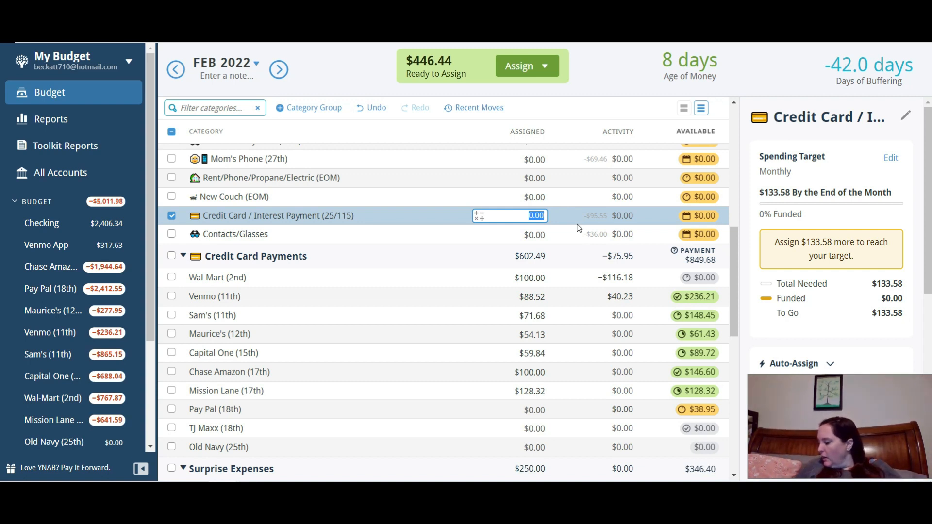
type("100")
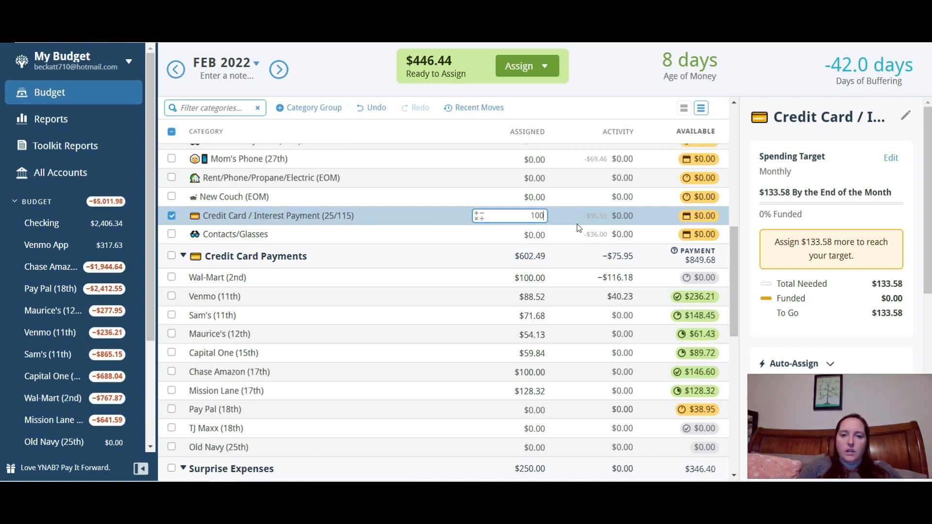
key("Return")
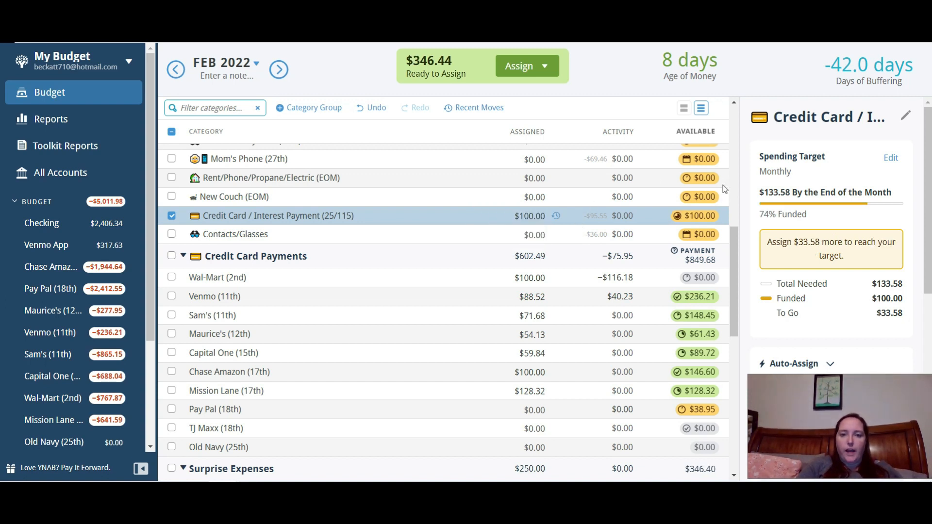
- In the Quality of Life Goals group, assign $50.00 to New Phone and $50.00 to Self Care
left_click_drag(735, 250, 729, 367)
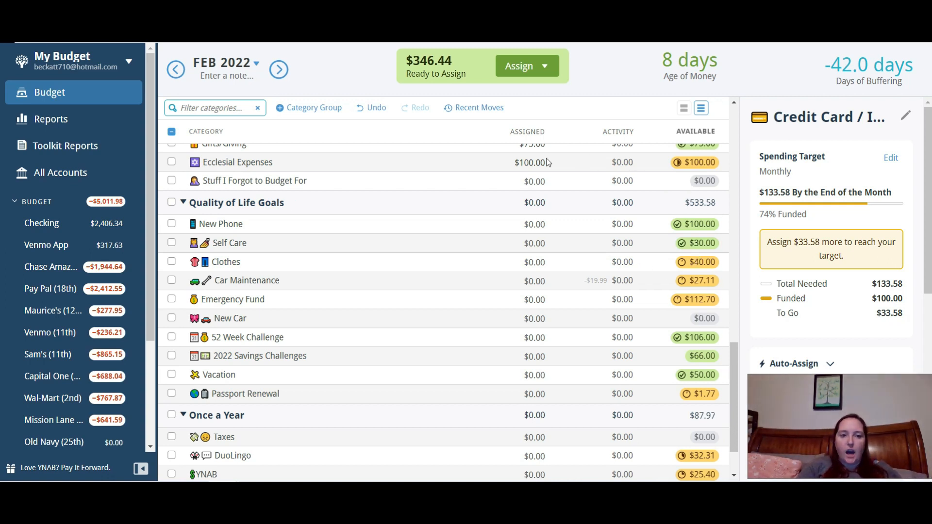
left_click(541, 224)
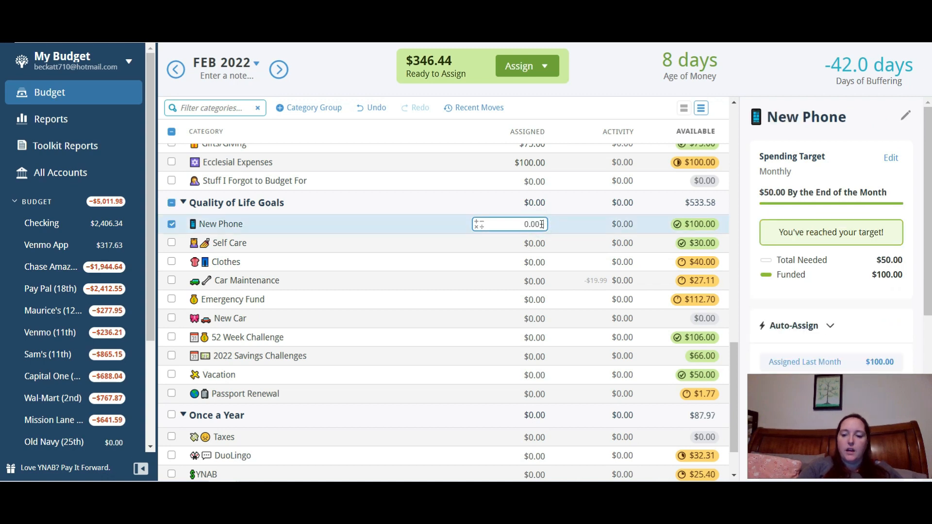
type("+50")
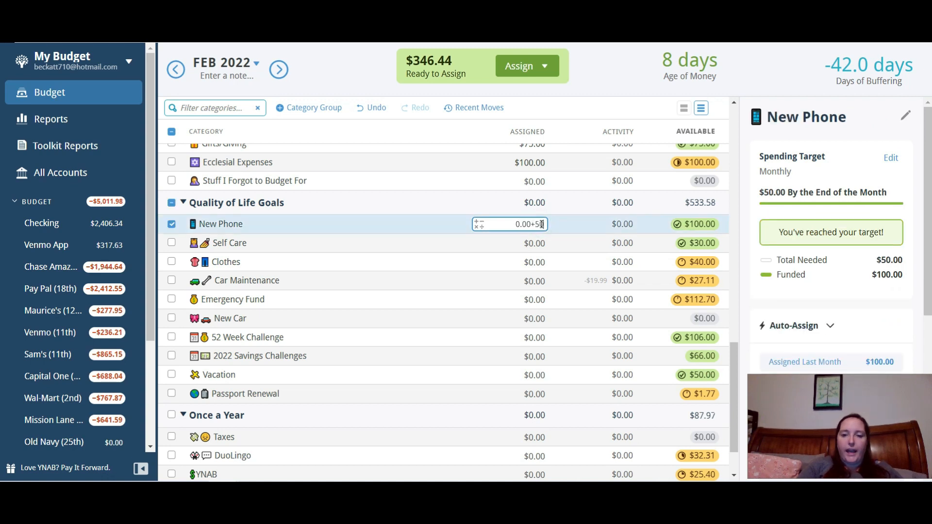
key("Return")
left_click(526, 244)
left_click(526, 244)
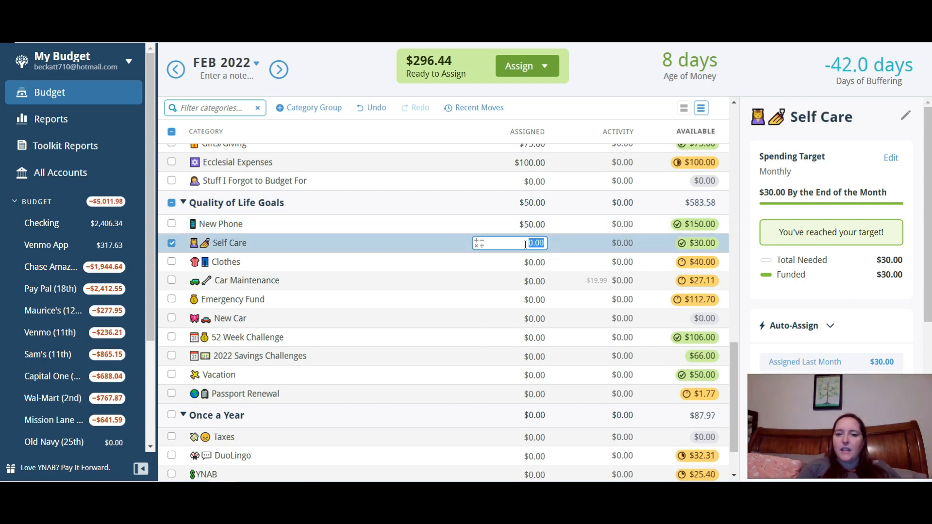
type("50")
key("Return")
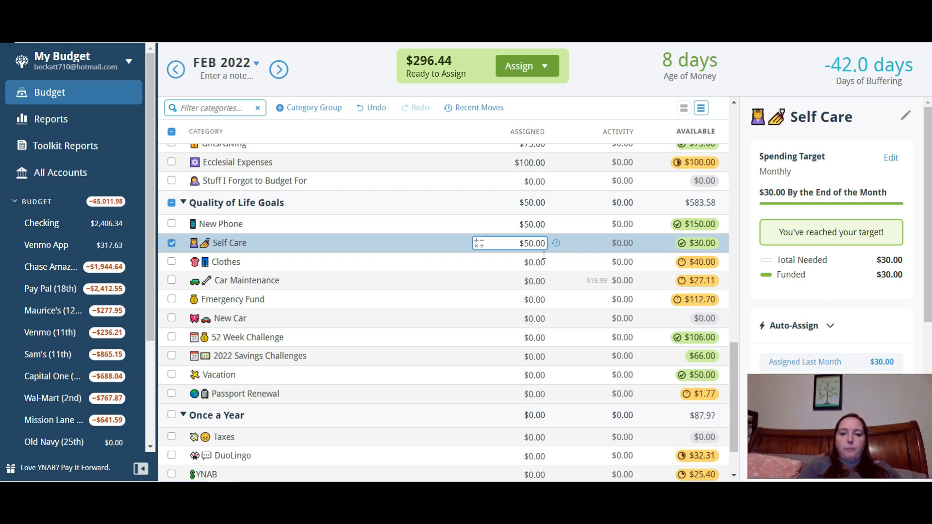
- Assign $25.00 to Car Maintenance and $50.00 to Emergency Fund in the Quality of Life Goals group
left_click(541, 262)
left_click(542, 263)
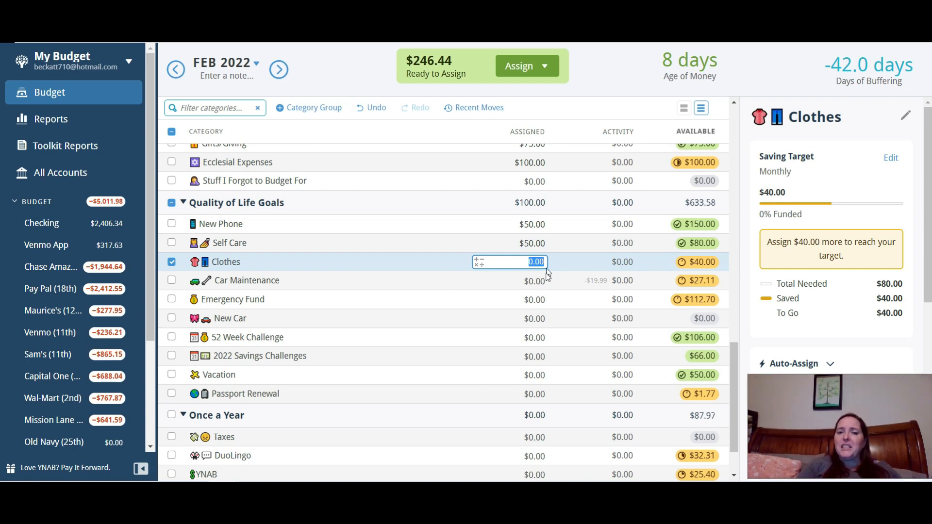
left_click(534, 281)
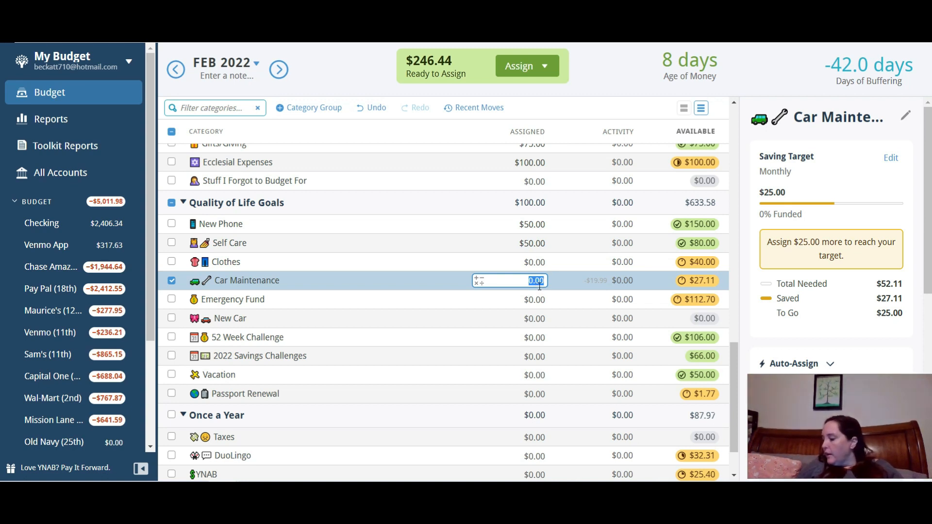
type("25")
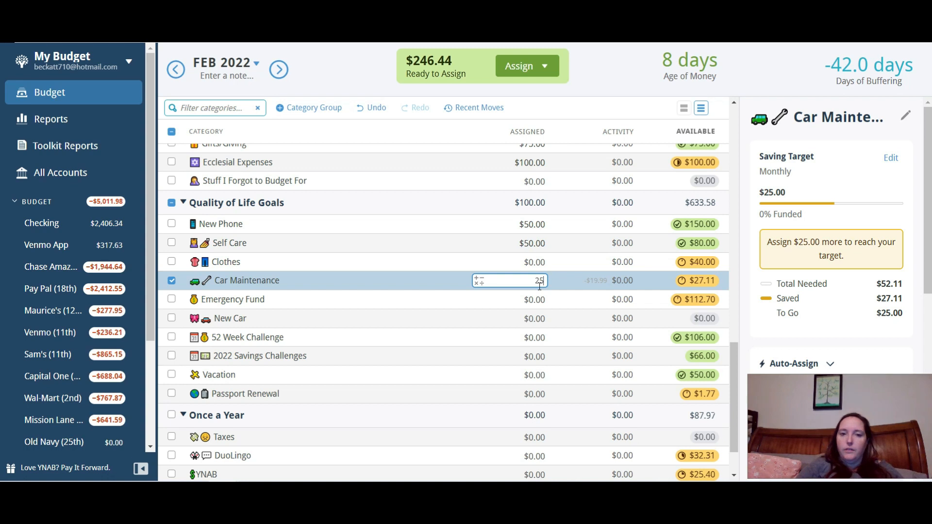
left_click(536, 299)
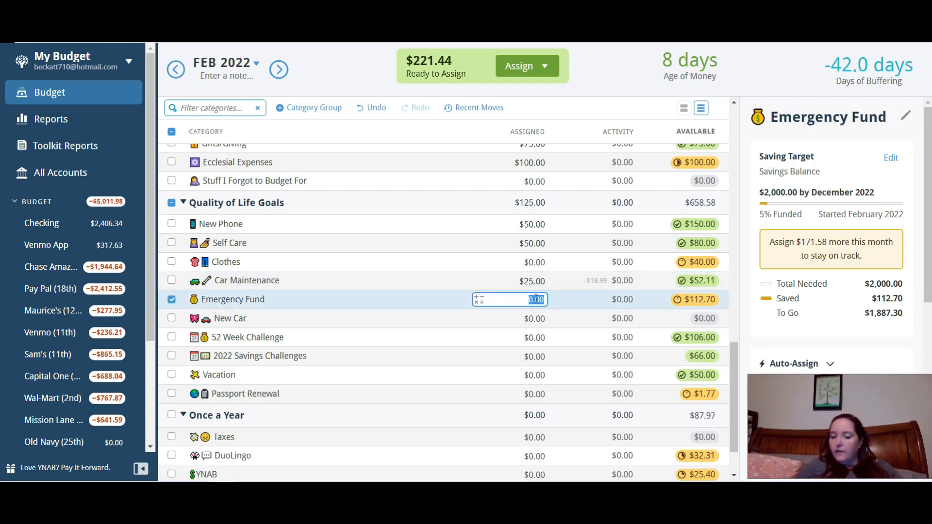
type("50")
key("Return")
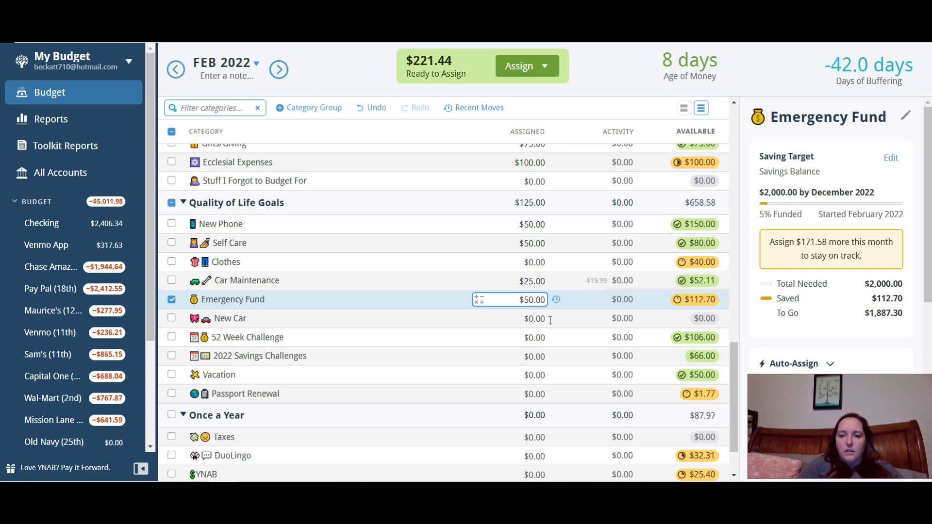
- Assign $53.00 to 52 Week Challenge and $23.00 to 2022 Savings Challenges
left_click(538, 320)
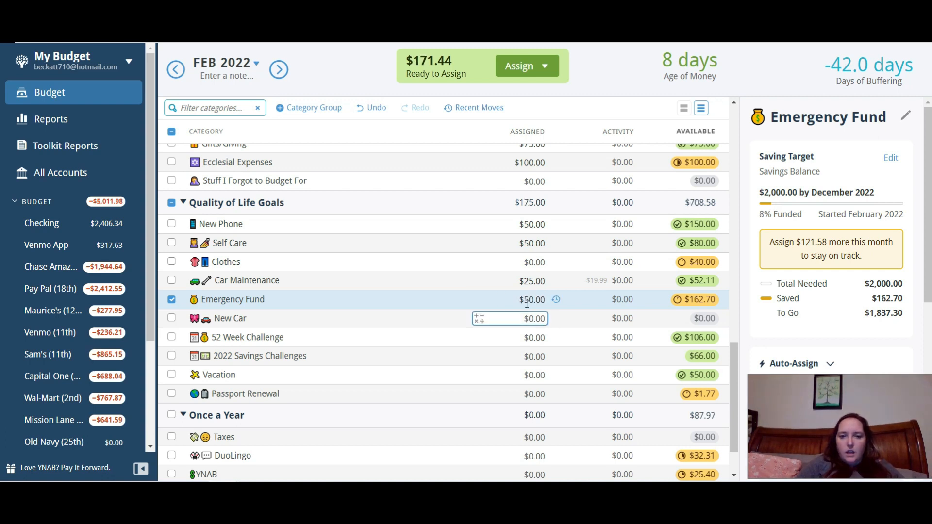
left_click(509, 301)
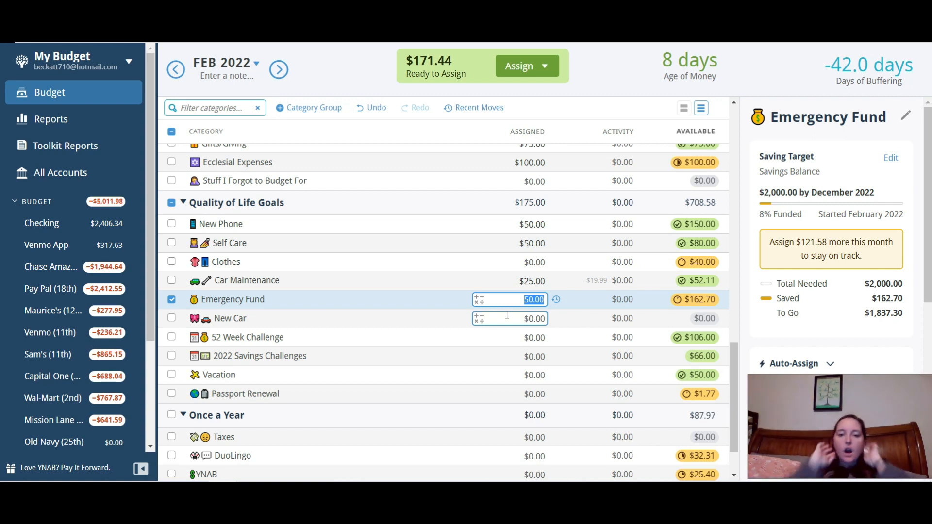
left_click(536, 337)
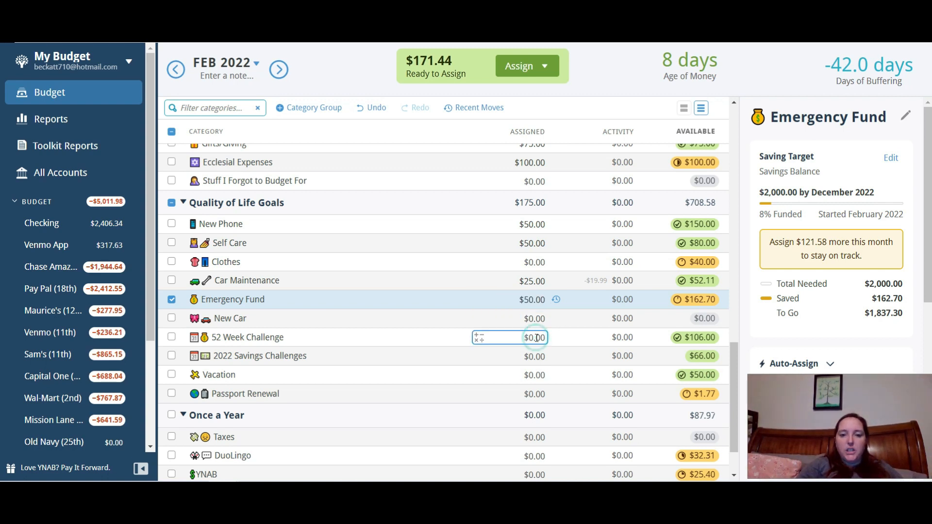
type("53.00")
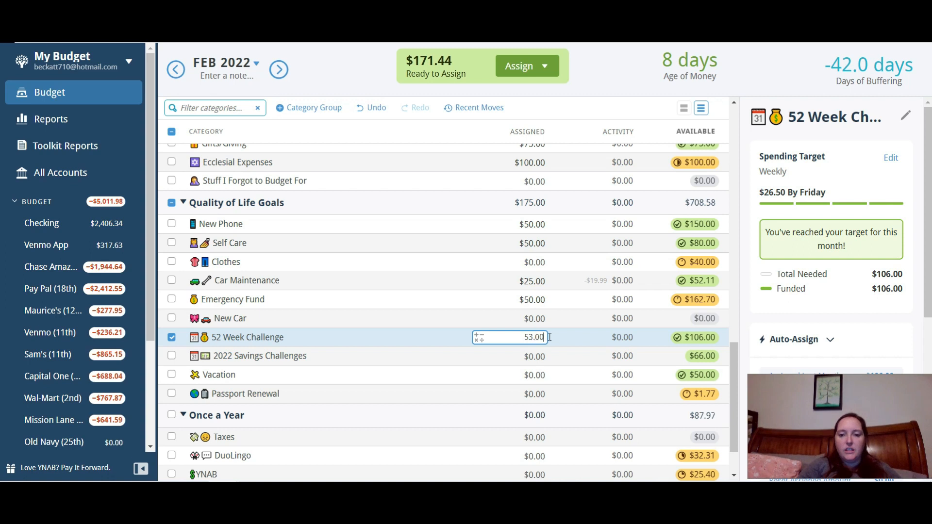
left_click(536, 356)
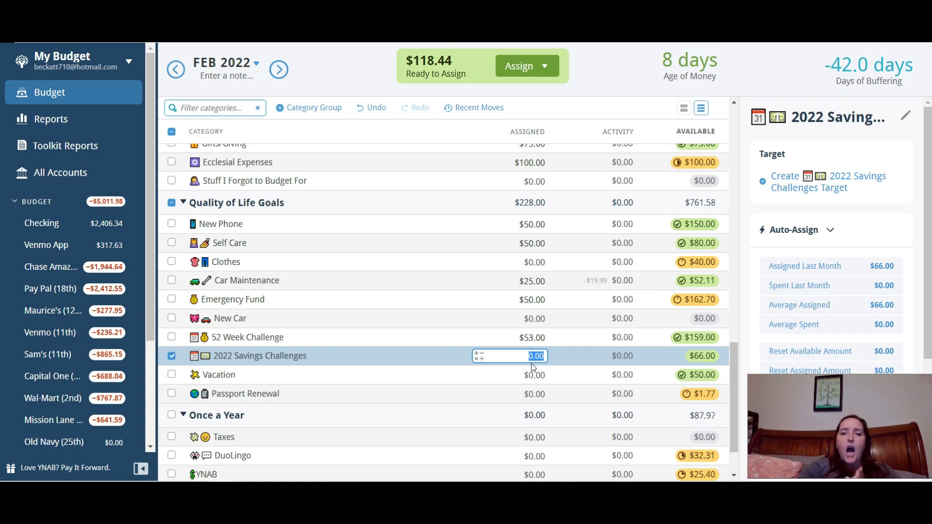
type("23.00")
key("Return")
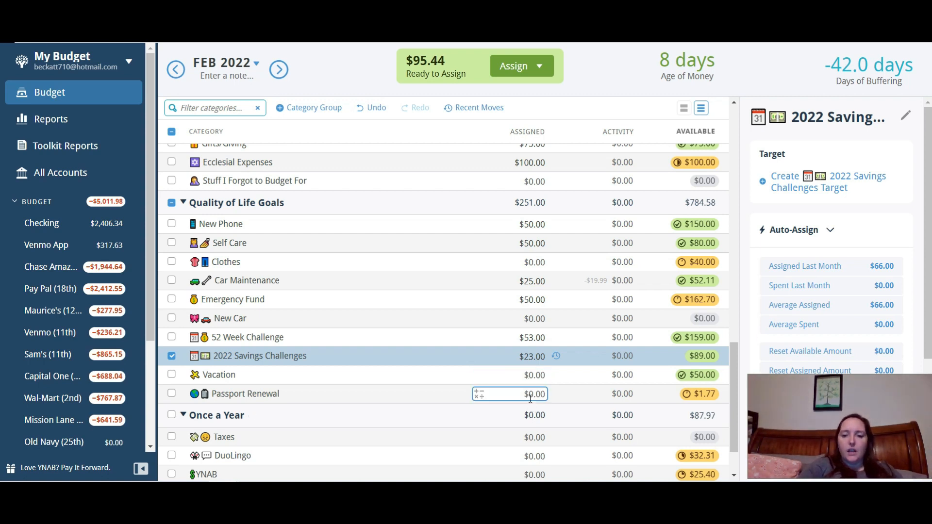
- Assign $1.77 to the Passport Renewal category
left_click(530, 397)
type("1.7")
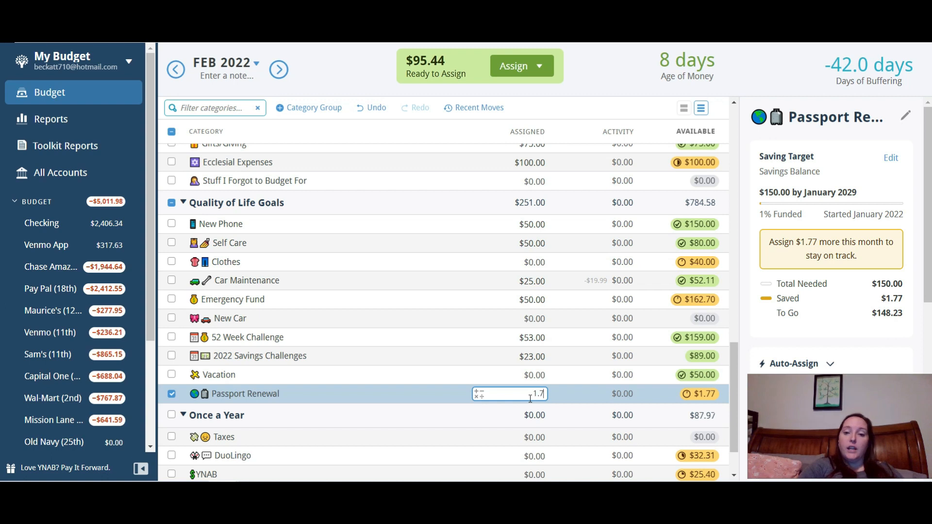
type("7")
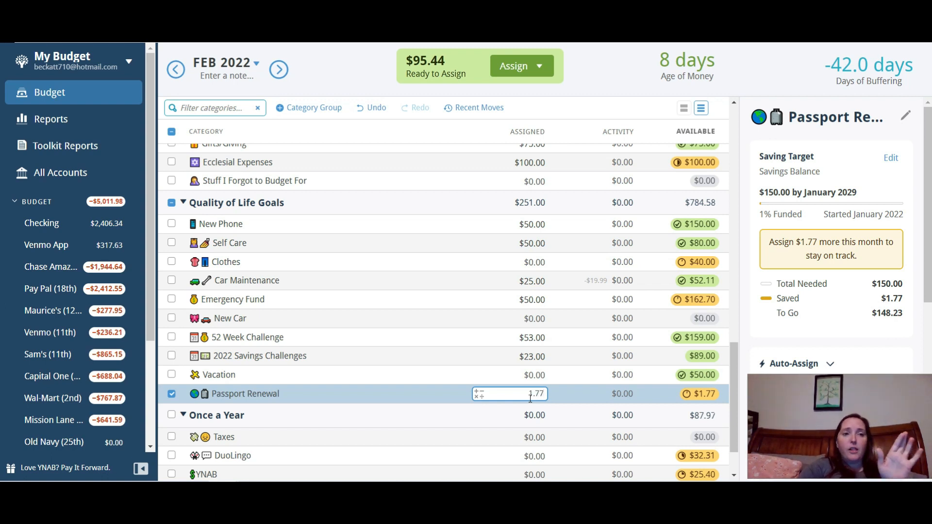
type("+")
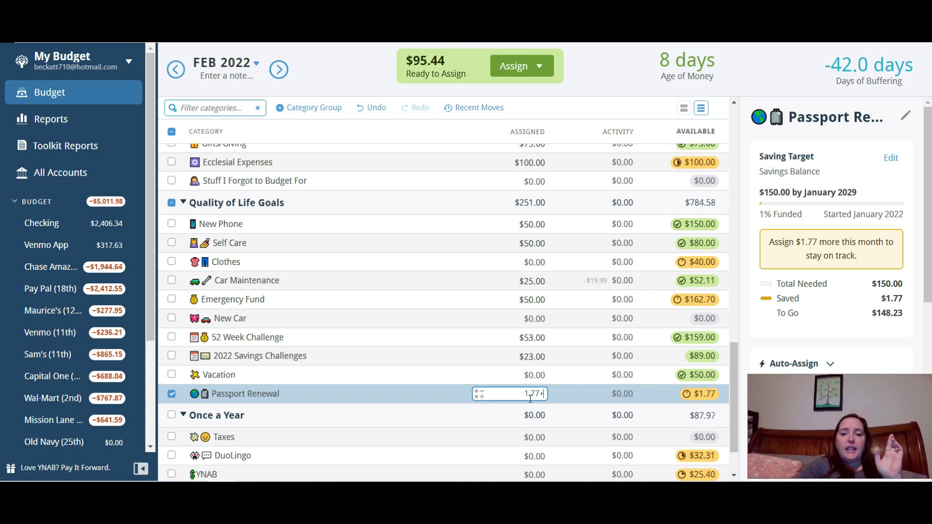
key("BackSpace")
key("Return")
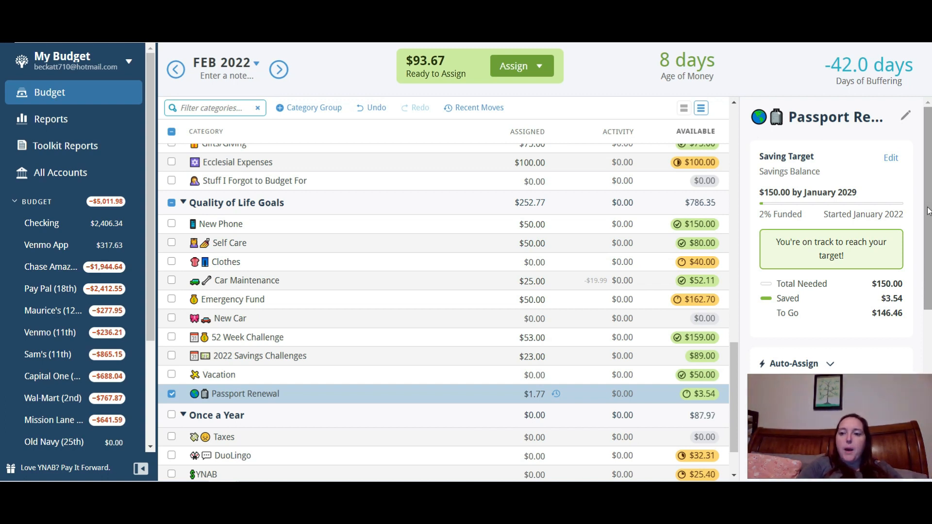
- Add $70.68 to the amount assigned to the Mission Lane (17th) credit card payment
left_click_drag(733, 373, 730, 294)
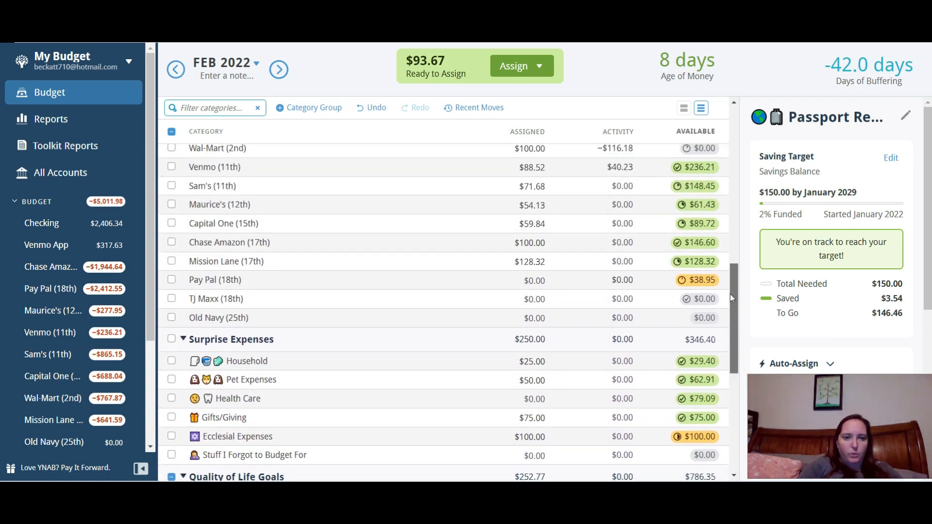
left_click(538, 262)
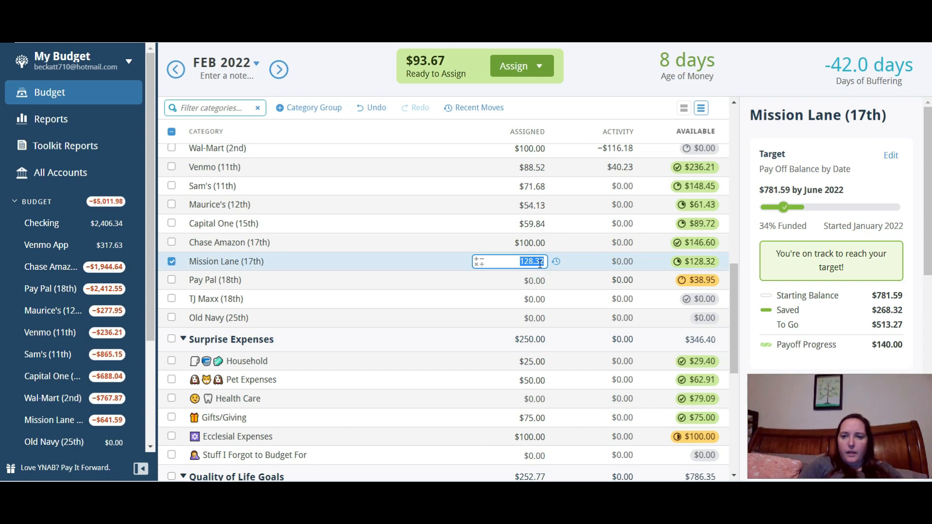
left_click(540, 263)
type("+70")
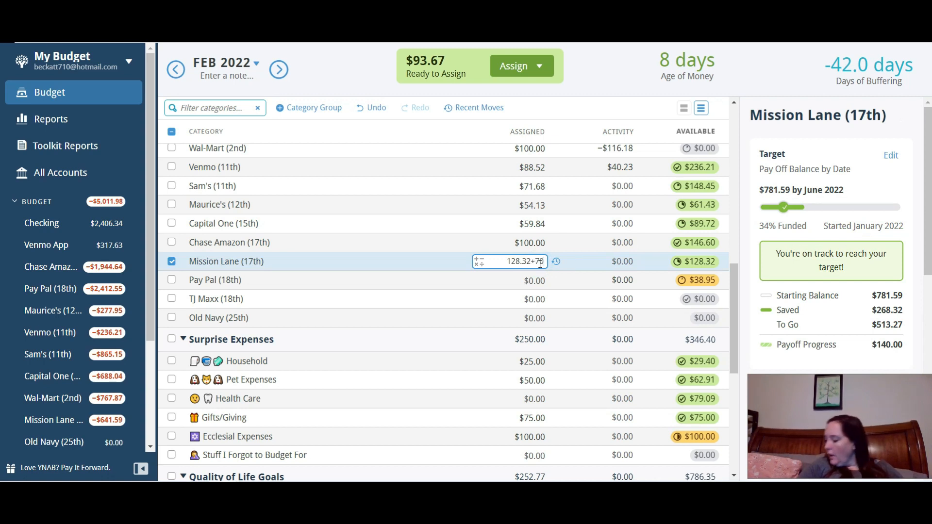
type(".68")
key("Return")
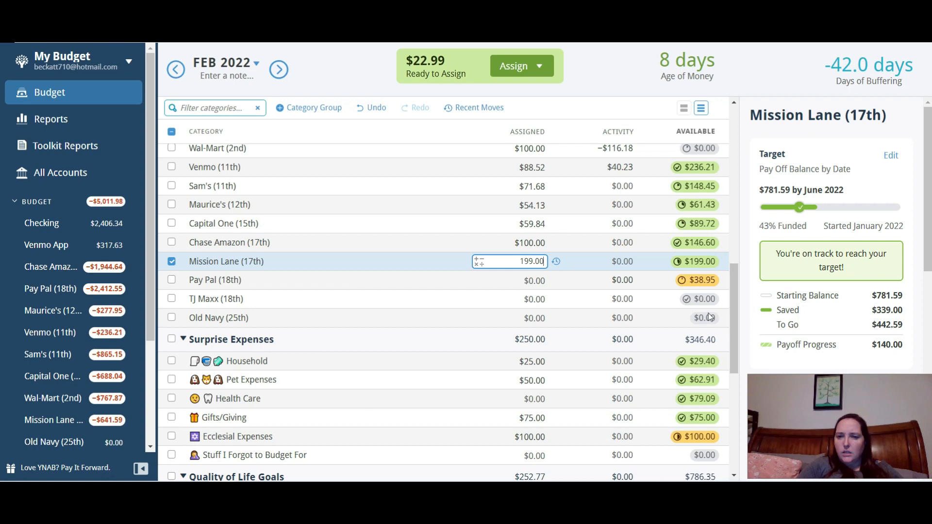
- Check the Mission Lane (17th) move history, close it, and set the category's assigned amount to $200.00
left_click(558, 262)
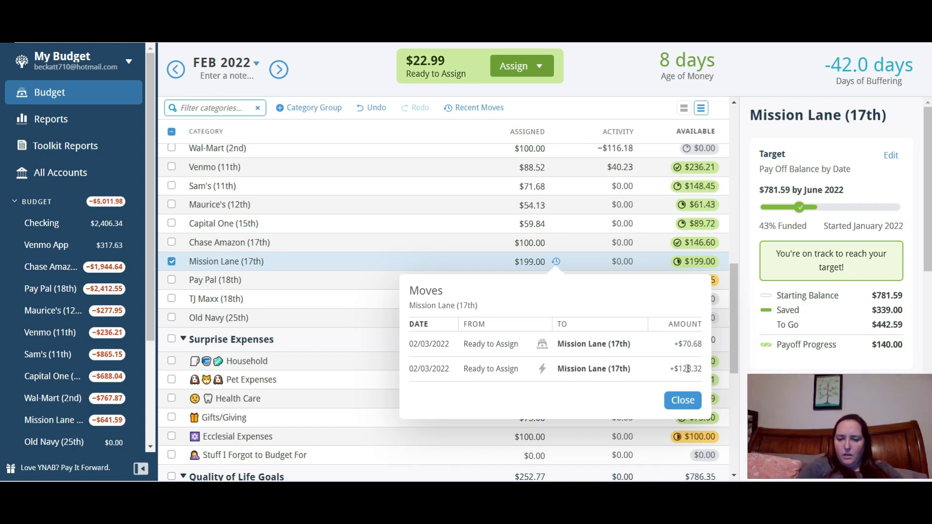
left_click(682, 401)
left_click(539, 261)
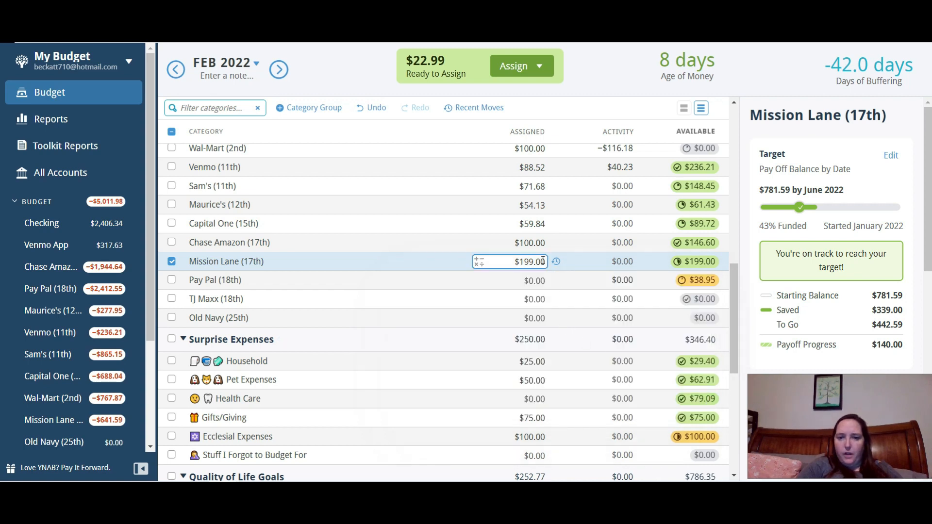
type("200.00")
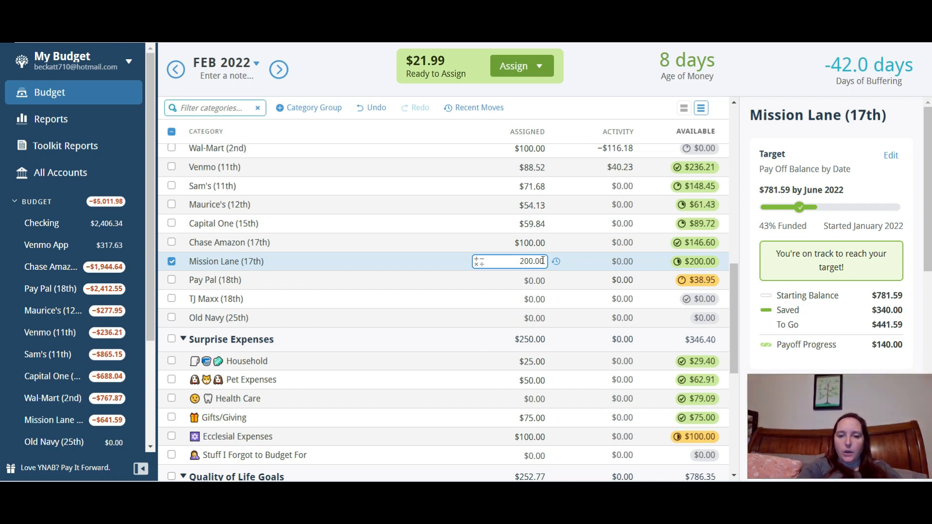
- Add the remaining $21.99 to the amount assigned to the Holding For Now category
left_click_drag(732, 285, 727, 153)
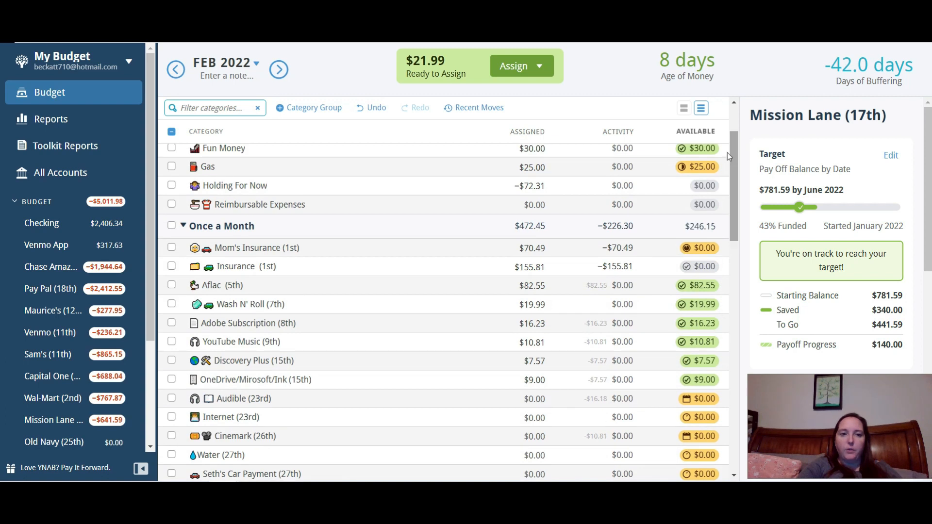
left_click(403, 186)
key("End")
type("+21.99=")
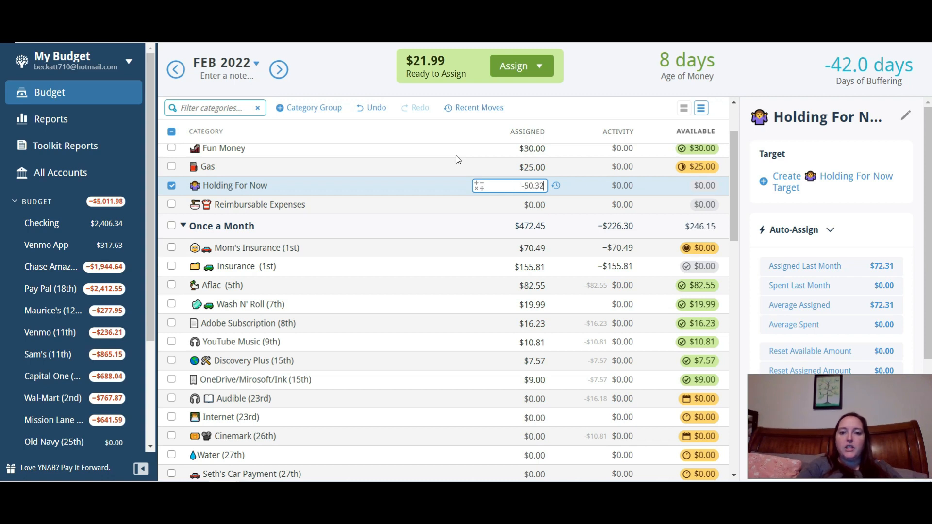
- Commit the edited Holding For Now amount so the remaining $21.99 is assigned
key("Return")
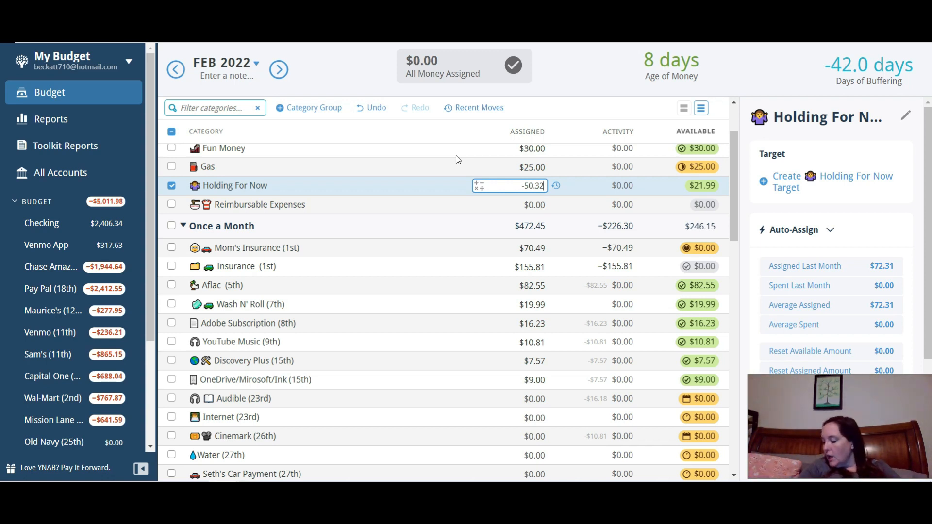
- Select the DuoLingo category in the Once a Year group and examine its underfunded and auto-assign amounts
left_click_drag(733, 155, 755, 404)
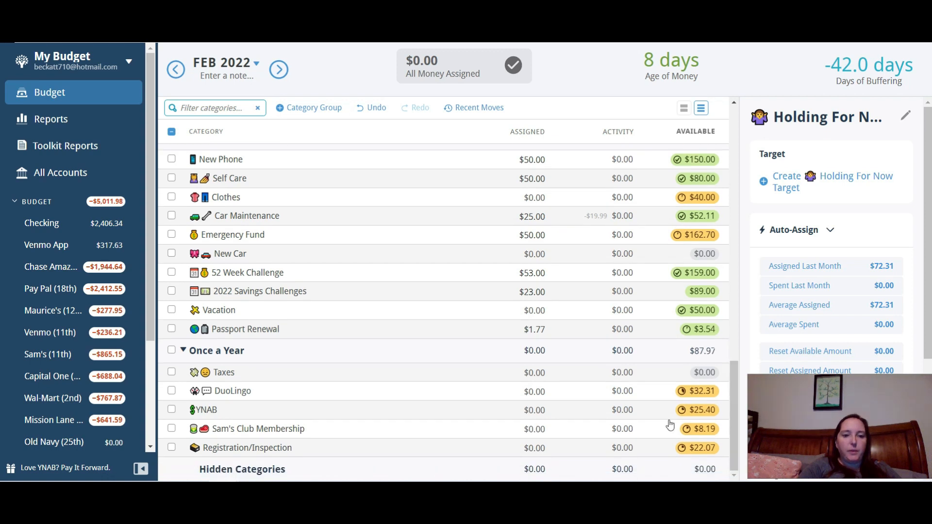
right_click(588, 393)
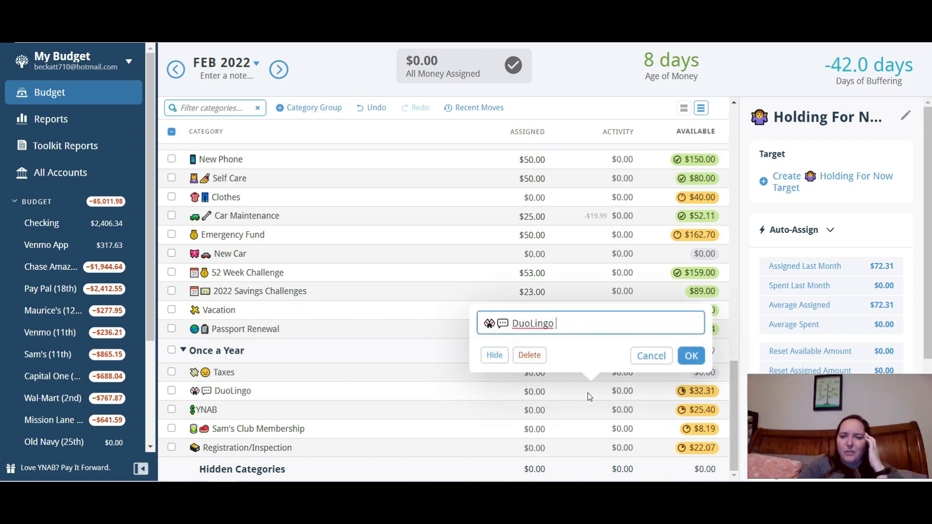
left_click(415, 393)
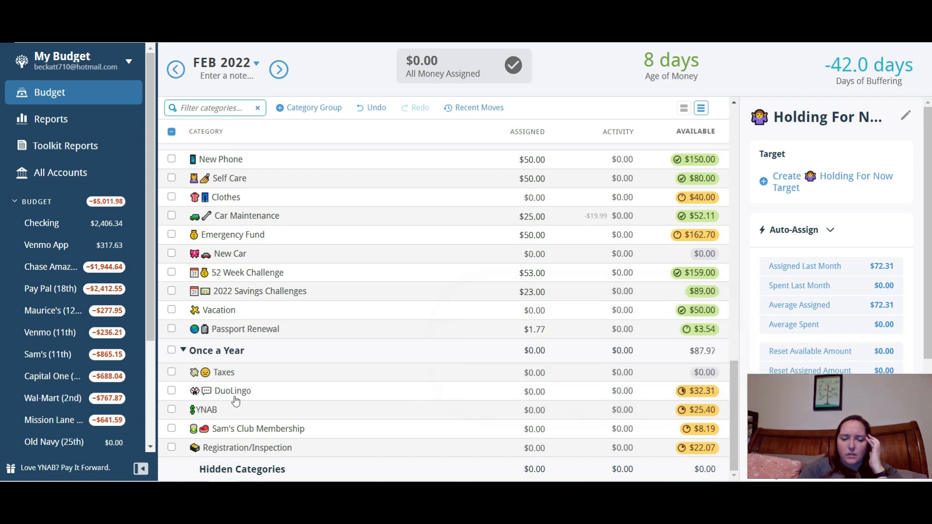
left_click(171, 391)
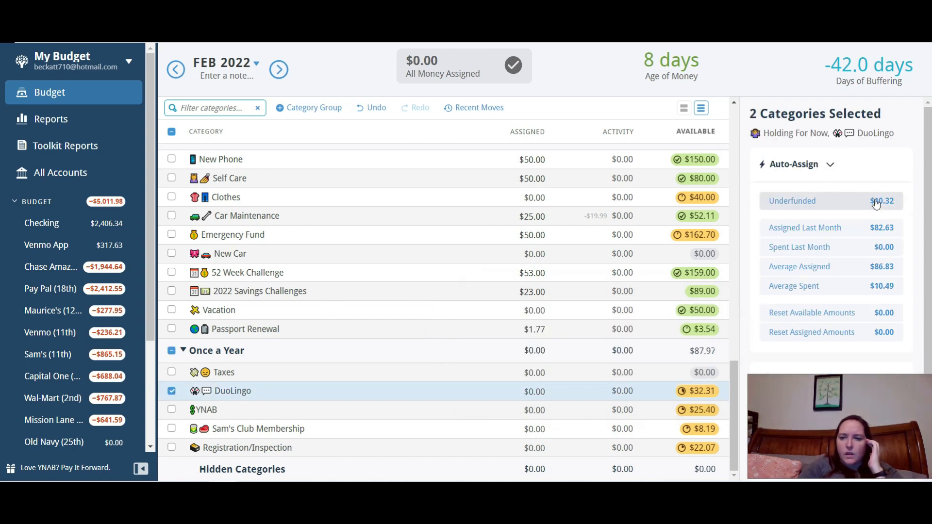
scroll(926, 156, "down", 2)
scroll(926, 158, "up", 2)
scroll(926, 159, "up", 1)
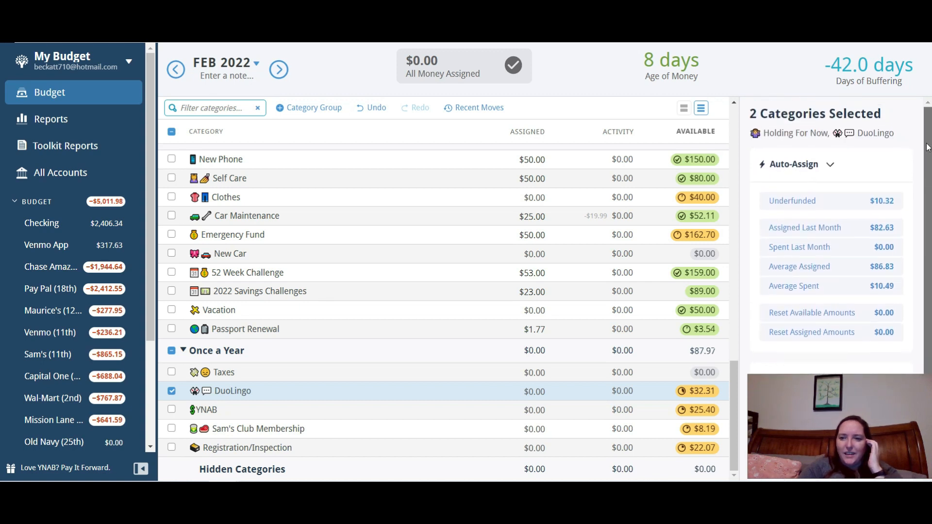
left_click(826, 167)
left_click(827, 175)
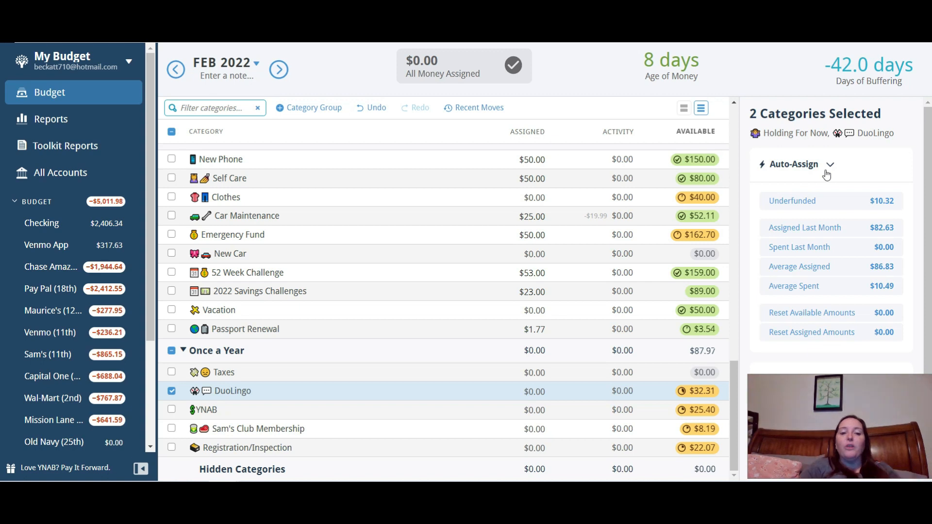
- Review the spending targets of the YNAB, Sam's Club Membership and Registration/Inspection categories, leaving no category selected
left_click(172, 392)
left_click(319, 406)
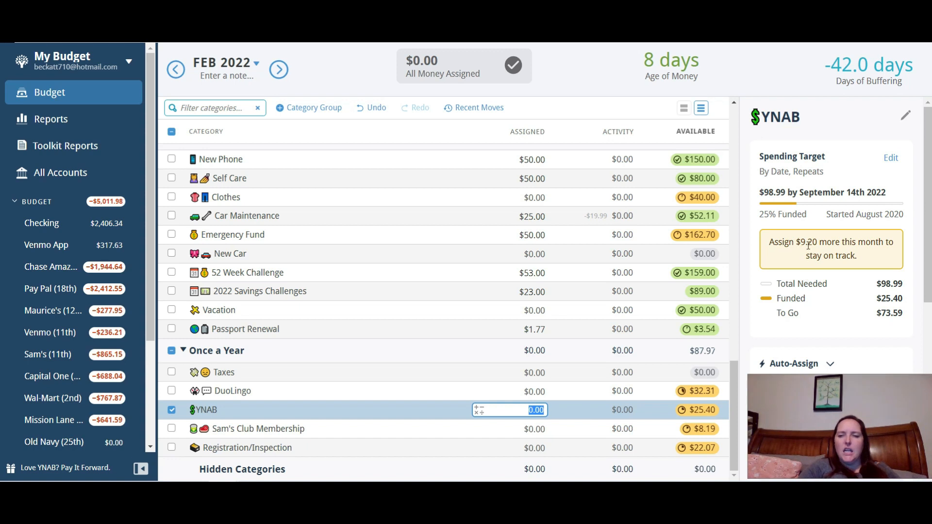
left_click(170, 411)
left_click(171, 410)
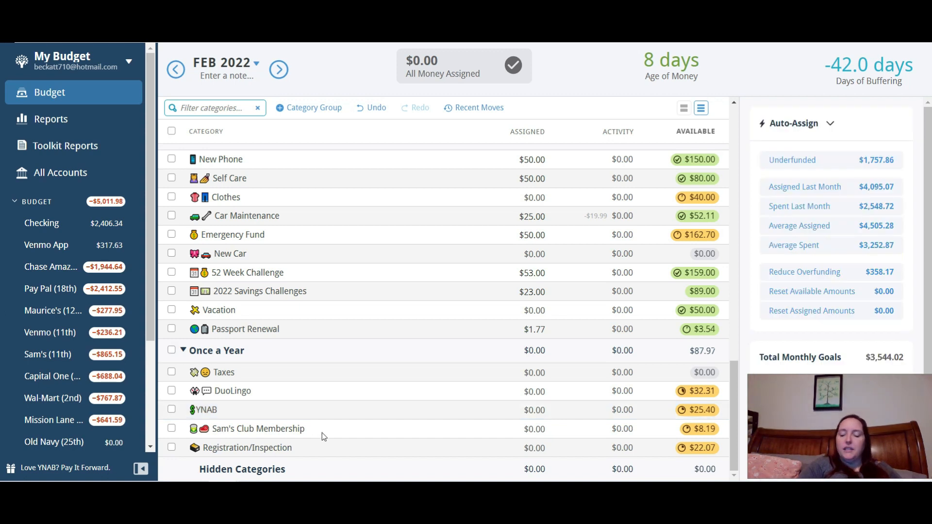
left_click(322, 433)
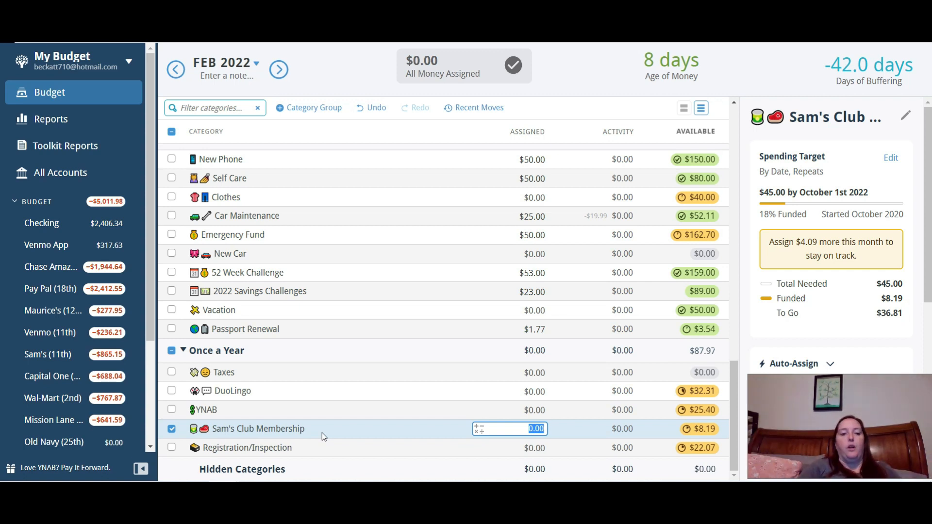
left_click(419, 457)
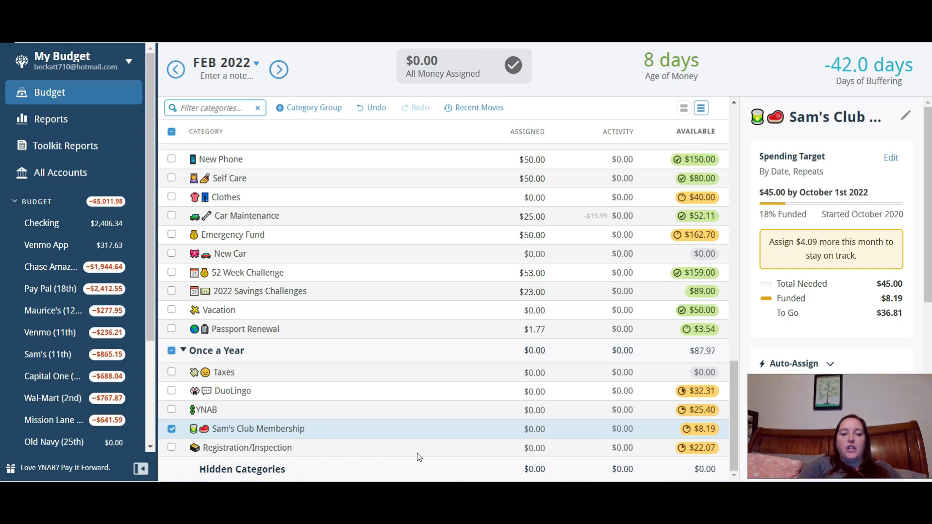
left_click(416, 454)
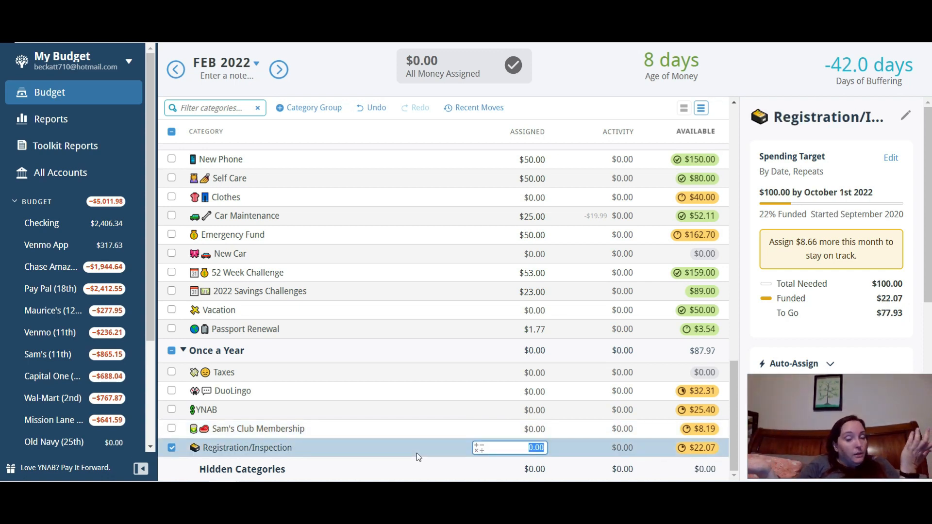
left_click(173, 448)
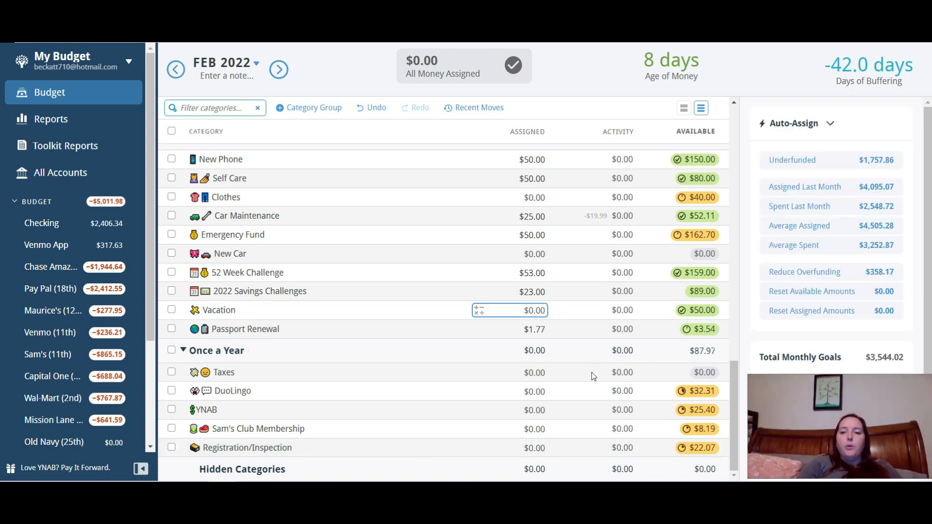